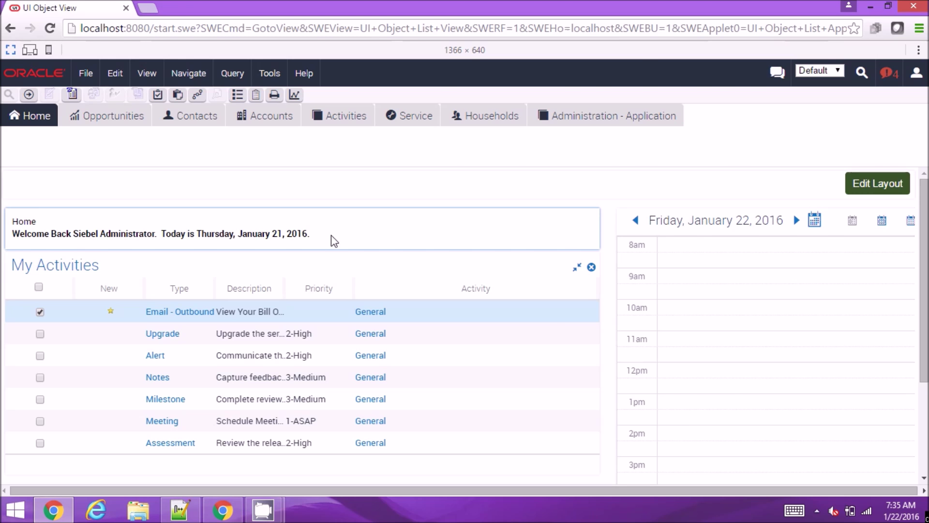
# - Browse the theme-aurora.css stylesheet in DevTools Sources, then close the developer tools
pyautogui.press('F12')
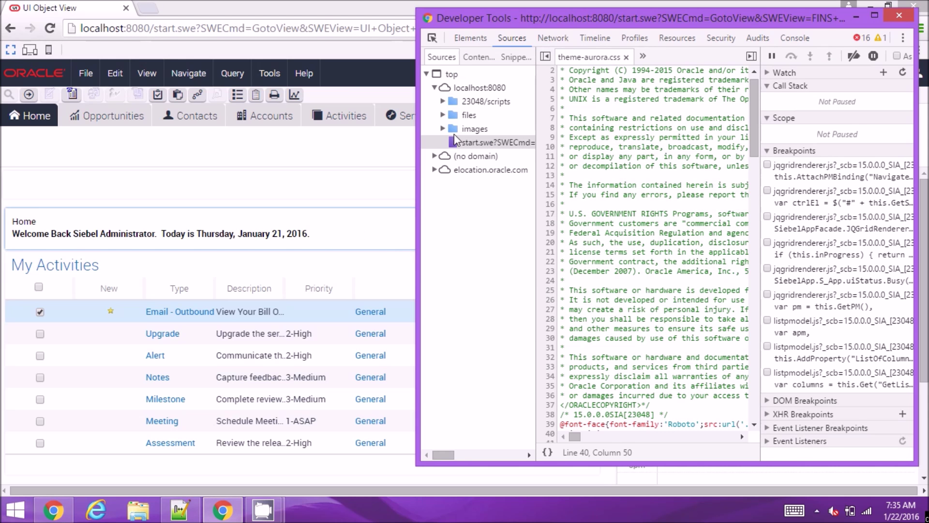
pyautogui.click(442, 114)
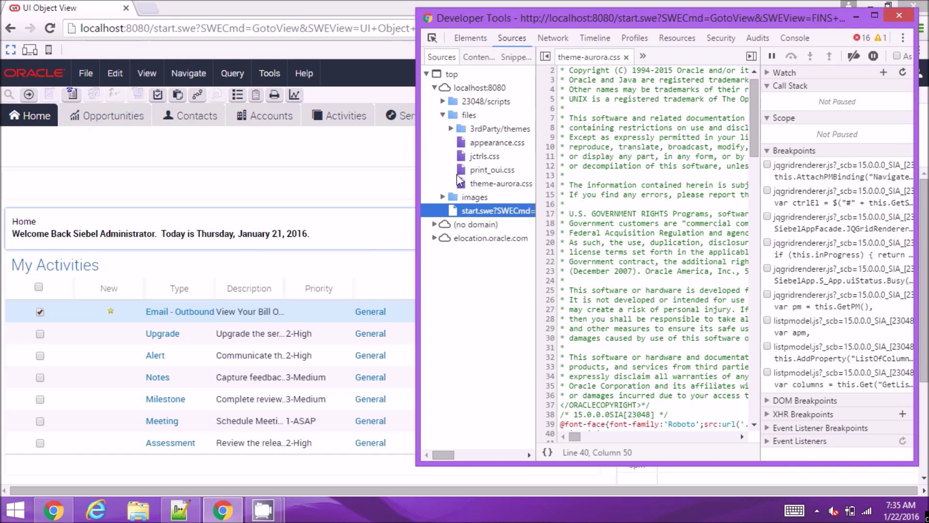
pyautogui.click(476, 183)
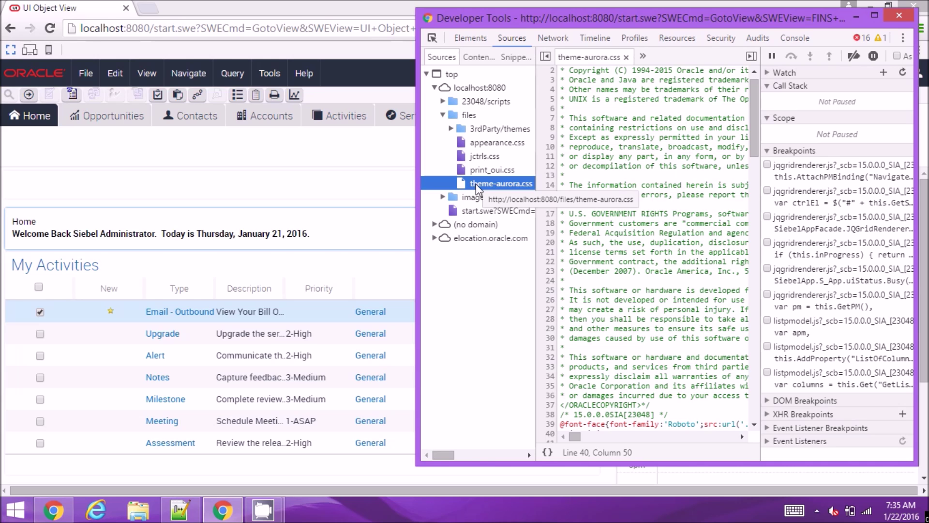
pyautogui.click(392, 196)
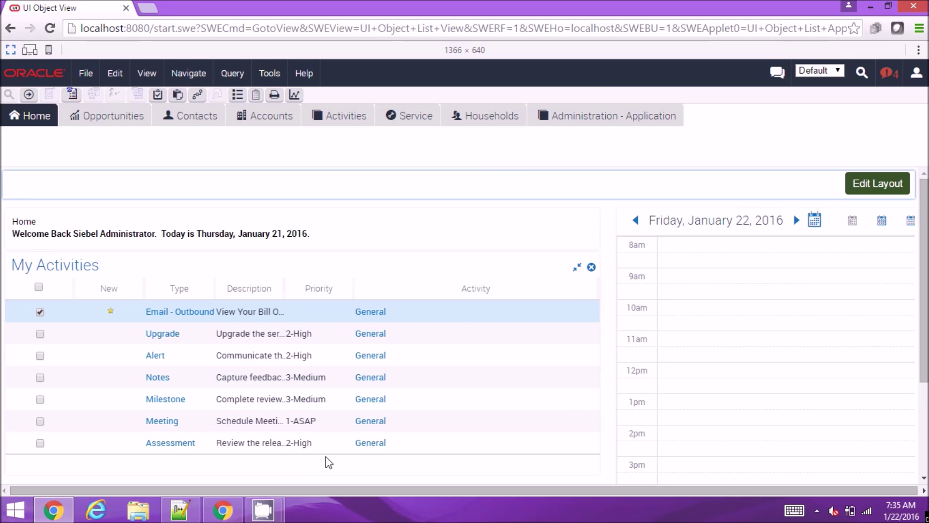
pyautogui.press('F12')
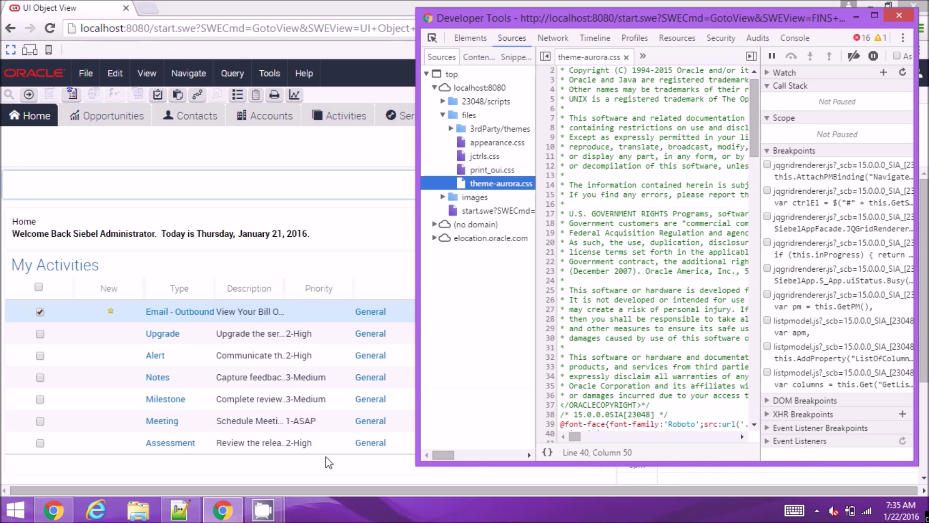
pyautogui.press('F12')
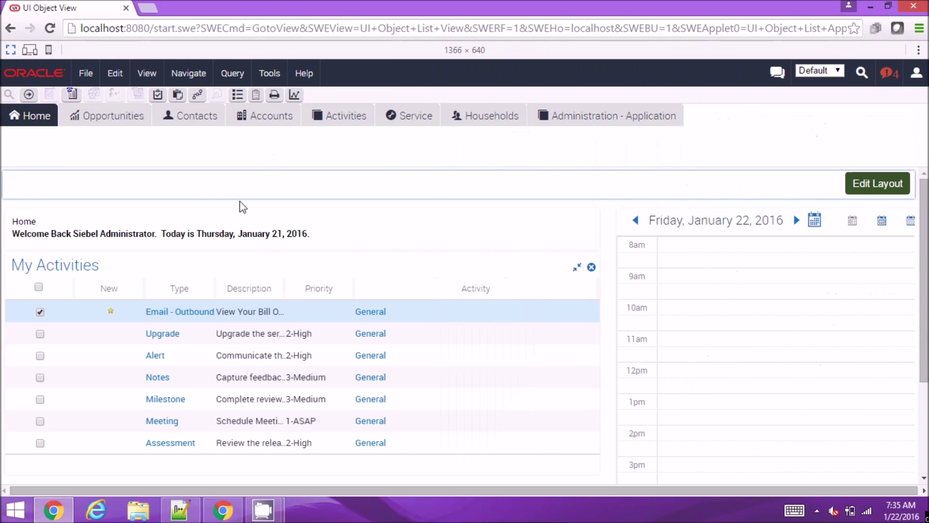
# - Inspect the General link, filter its styles by color, and copy the .drilldown selector
pyautogui.rightClick(373, 312)
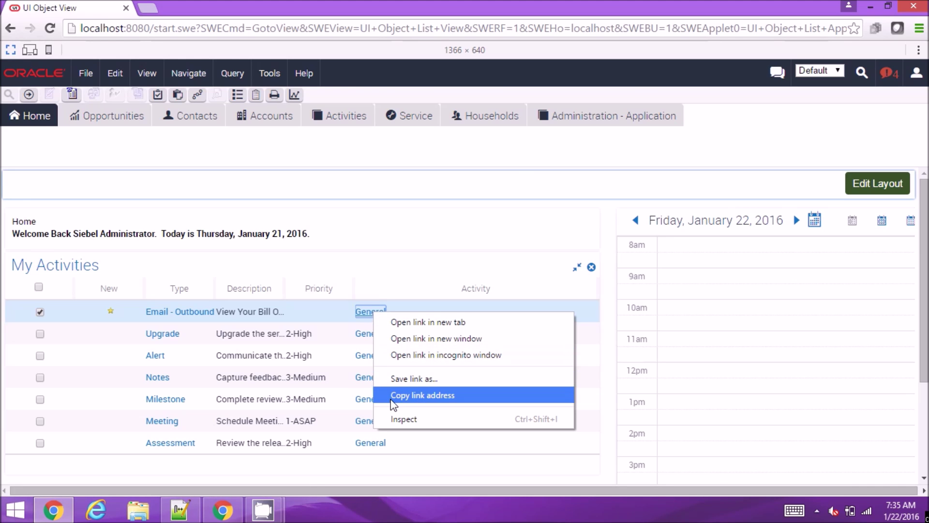
pyautogui.click(416, 419)
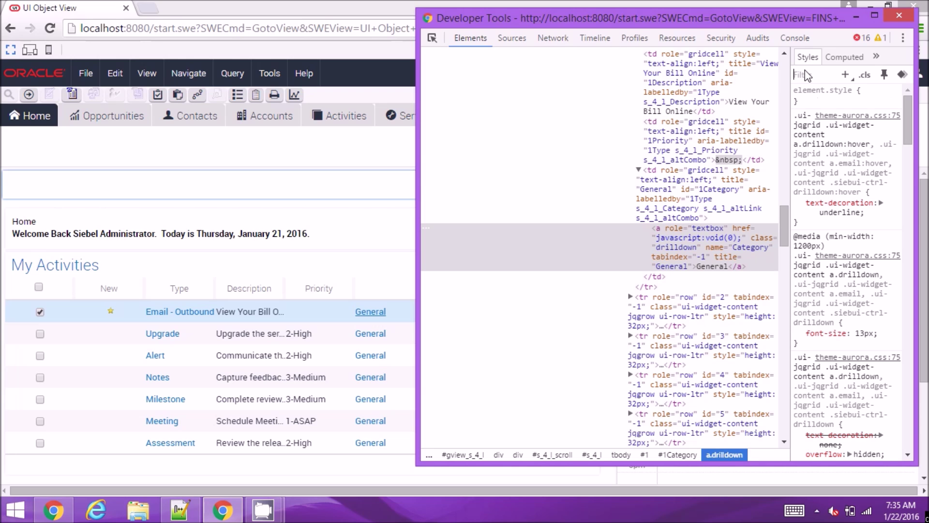
pyautogui.write('col')
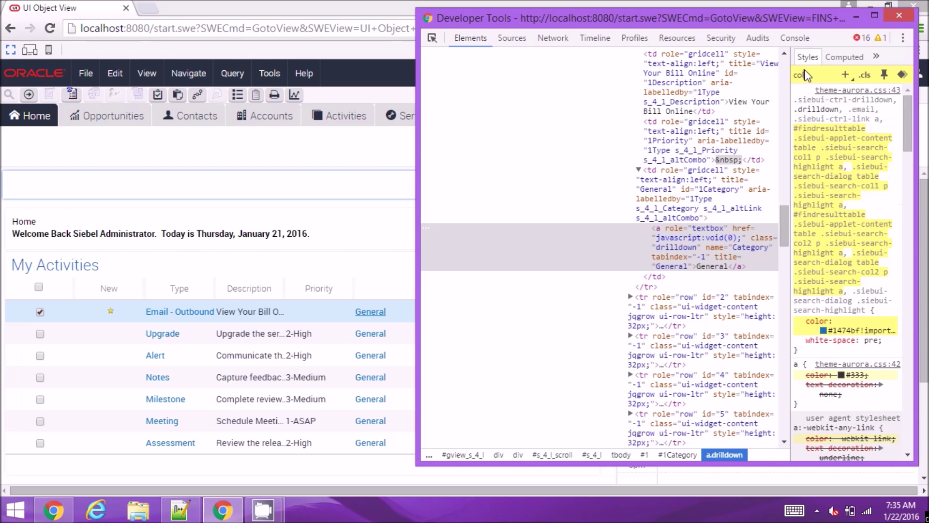
pyautogui.write('or')
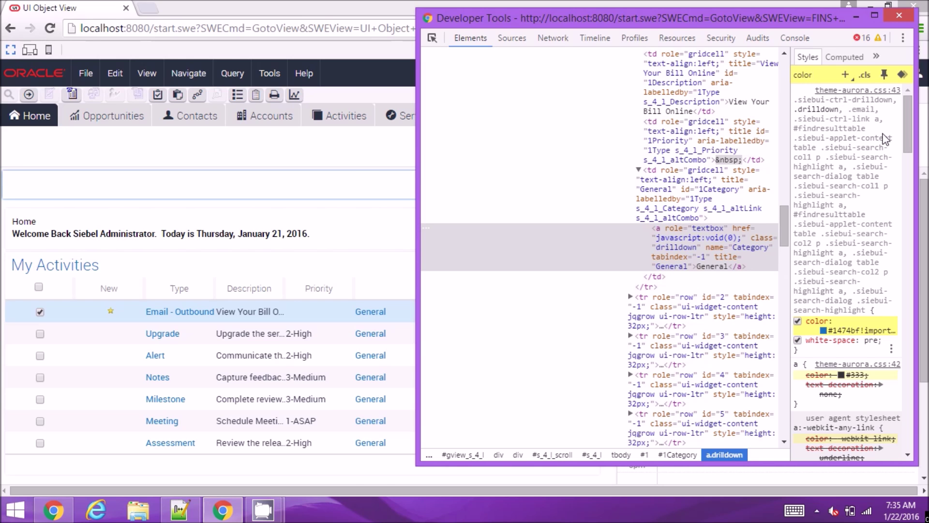
pyautogui.moveTo(808, 119)
pyautogui.moveTo(908, 139); pyautogui.dragTo(912, 118)
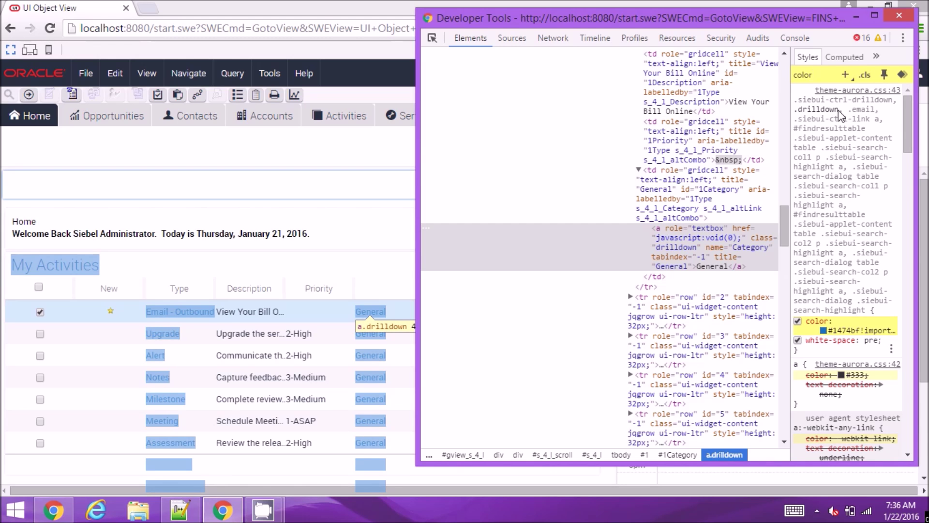
pyautogui.moveTo(841, 111); pyautogui.dragTo(798, 113)
pyautogui.rightClick(797, 112)
pyautogui.click(814, 121)
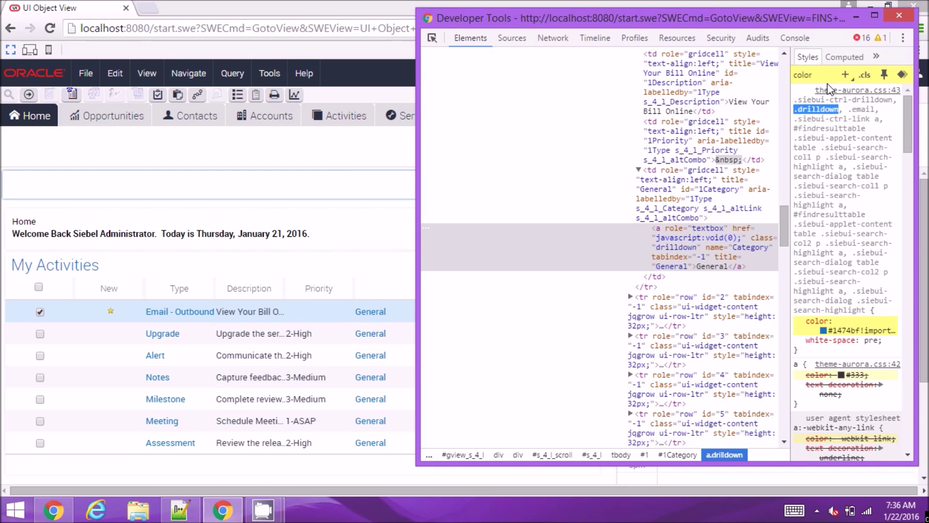
# - Clear the color filter and bring up the empty theme-new.css in Notepad++
pyautogui.doubleClick(823, 78)
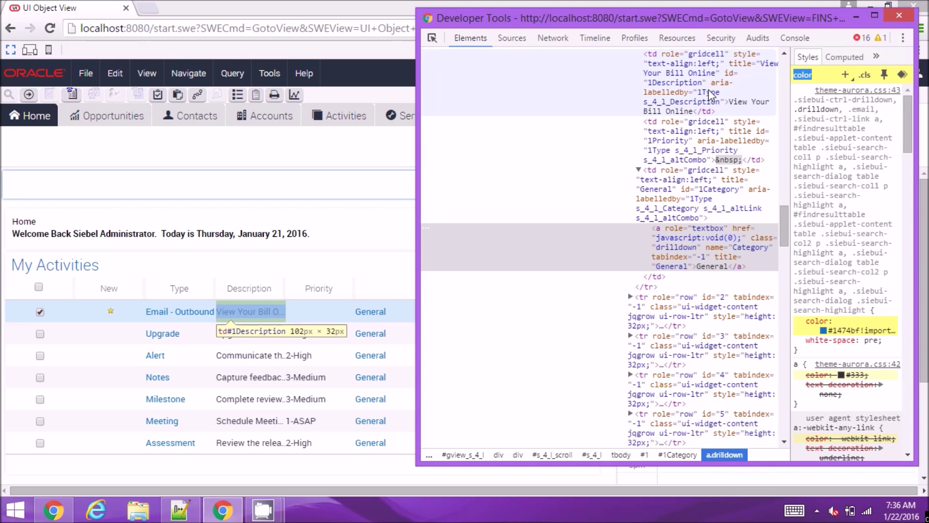
pyautogui.press('BackSpace')
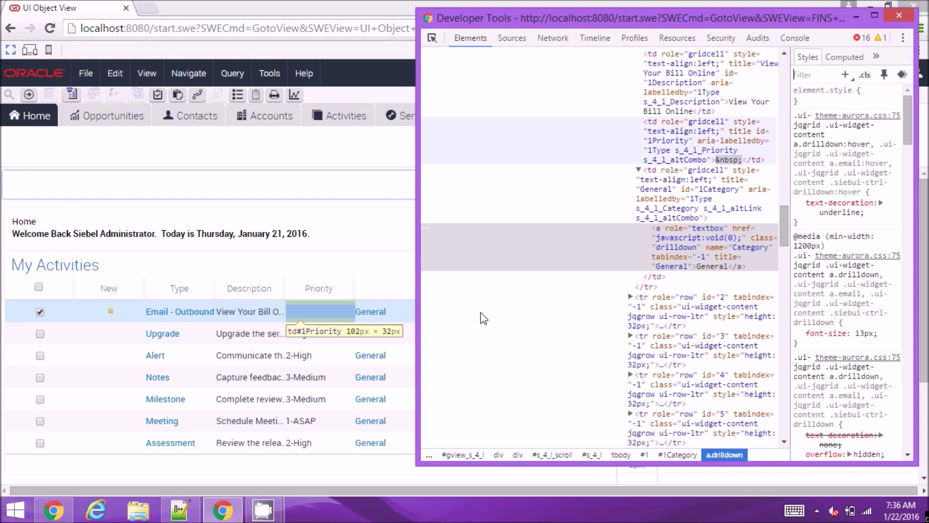
pyautogui.click(179, 509)
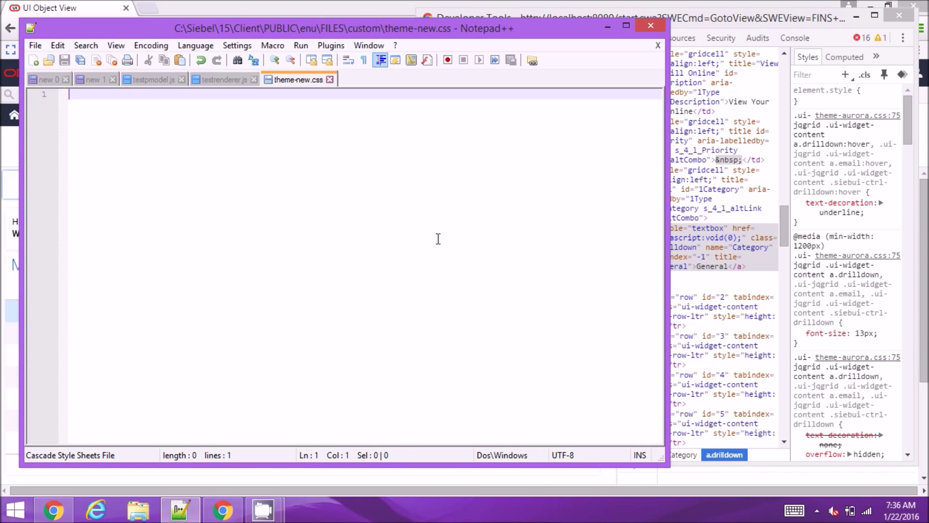
# - Write the rule .drilldown{color:red} into theme-new.css, save it, and minimize Notepad++
pyautogui.hotkey('ctrl', 'v')
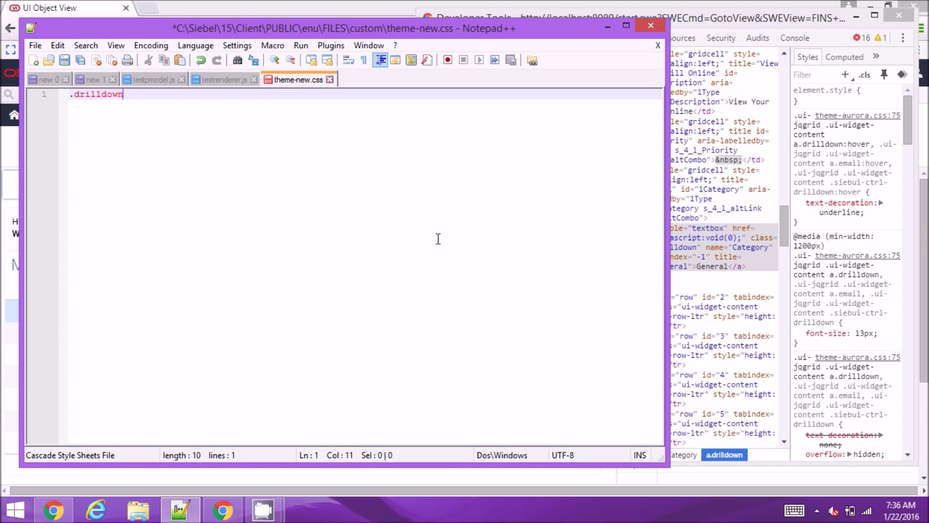
pyautogui.write('{colo')
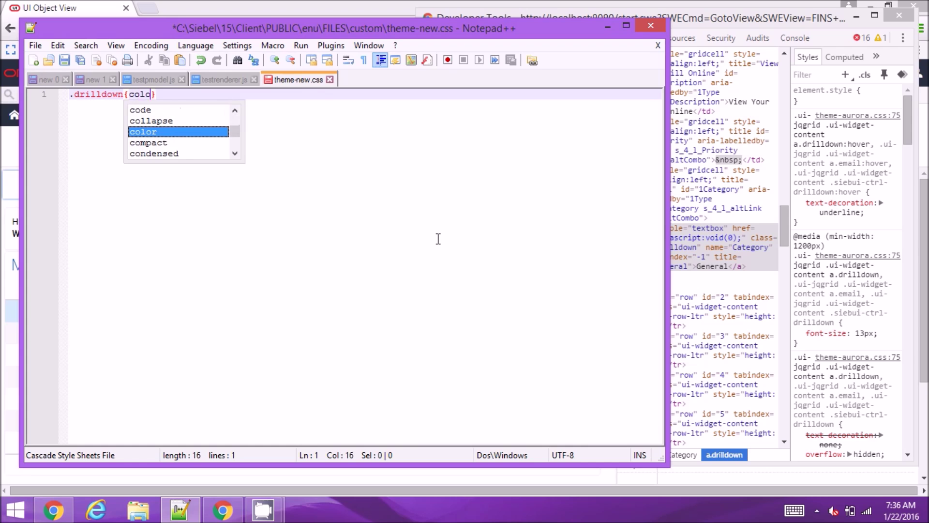
pyautogui.write('r:')
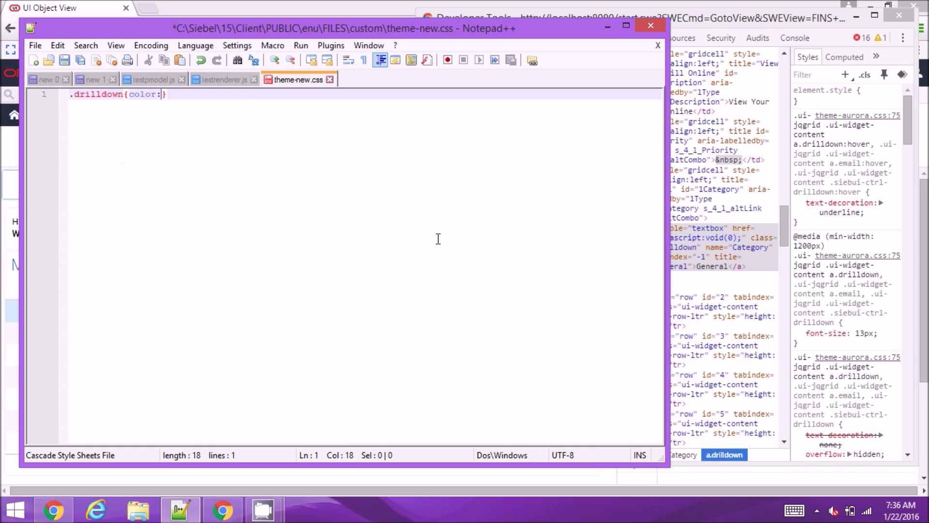
pyautogui.write('red')
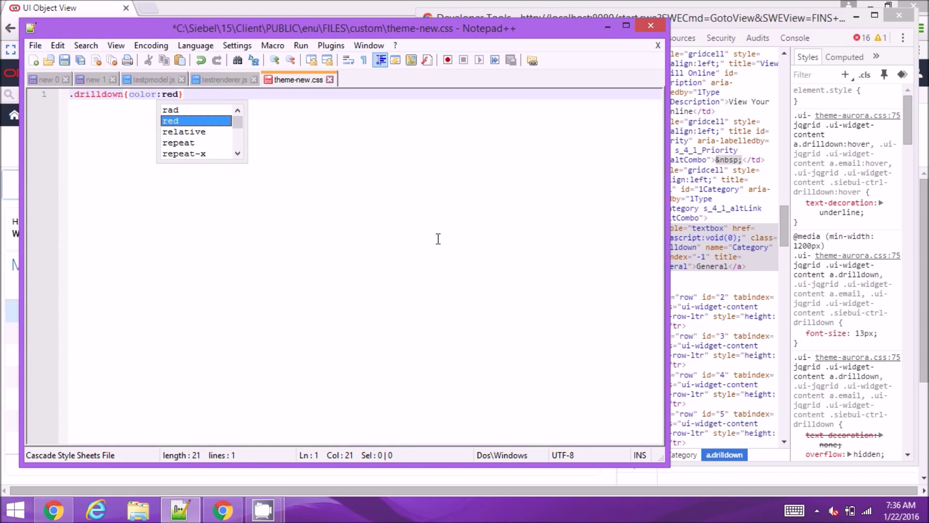
pyautogui.hotkey('ctrl', 's')
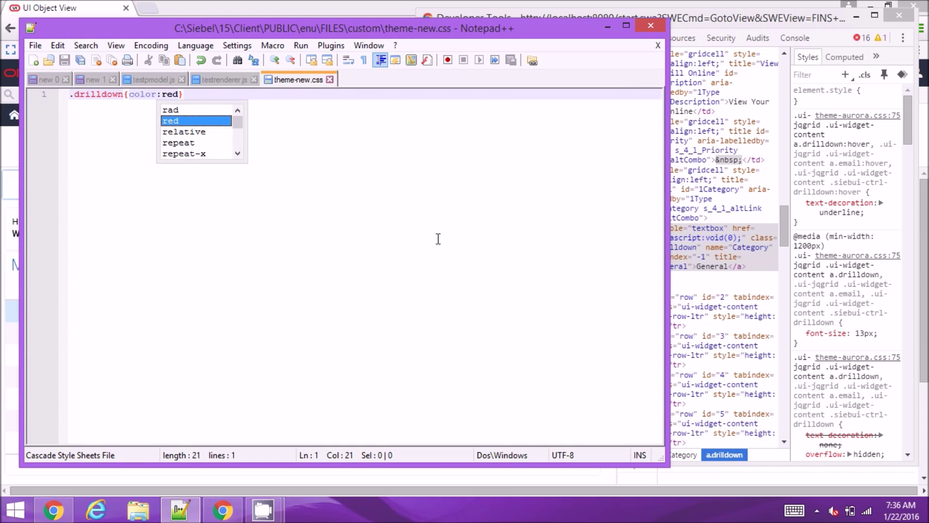
pyautogui.click(608, 25)
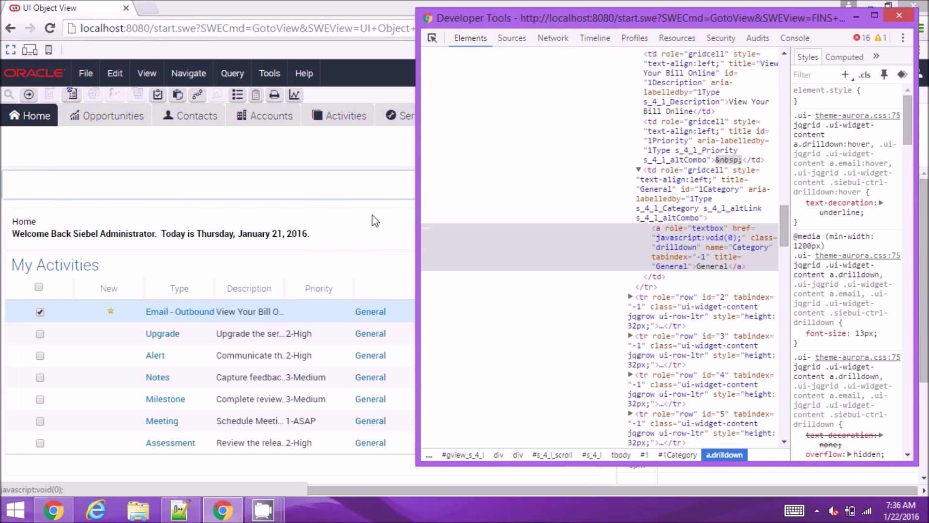
# - Close DevTools and go to the Administration - Application Manifest Files view
pyautogui.press('F12')
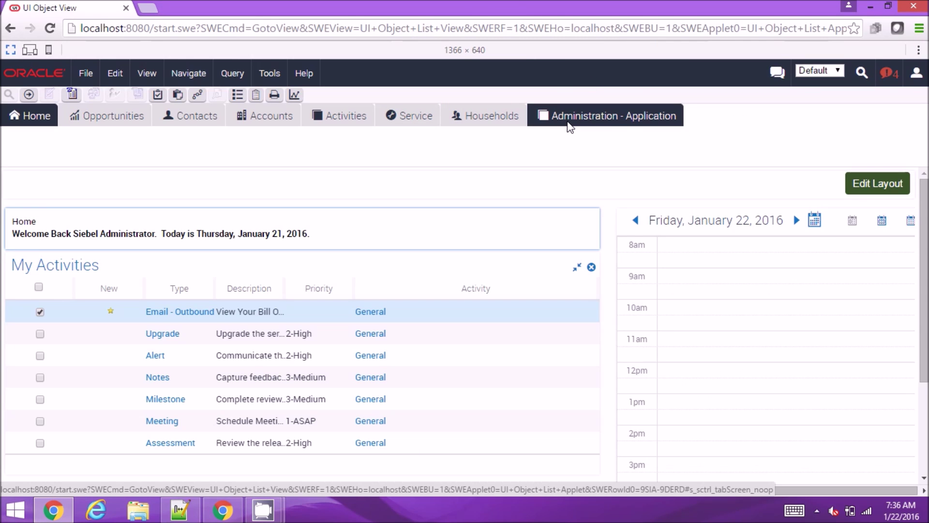
pyautogui.click(569, 125)
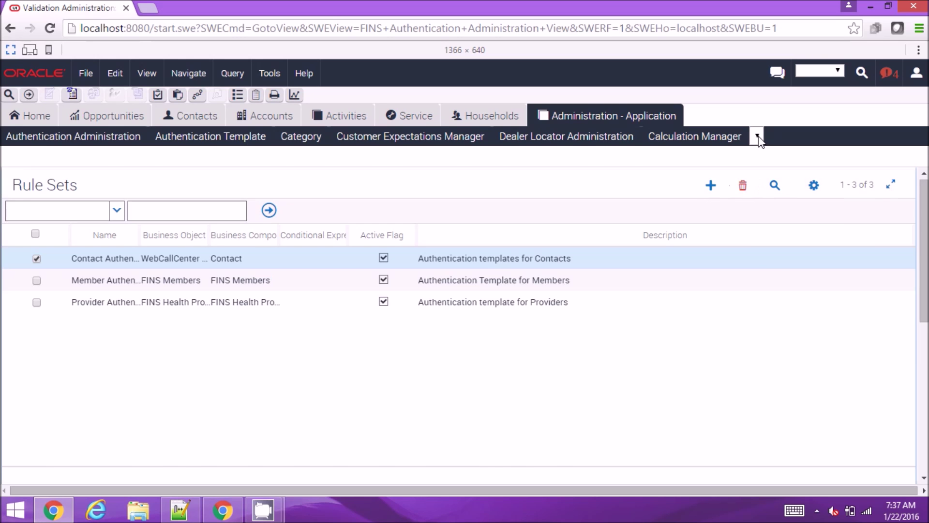
pyautogui.click(757, 137)
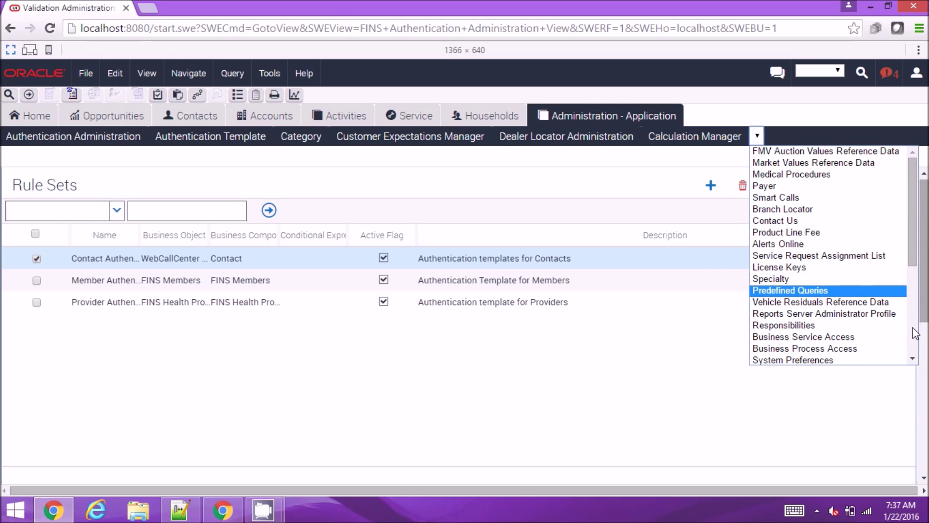
pyautogui.scroll(-5, 916, 331)
pyautogui.click(780, 324)
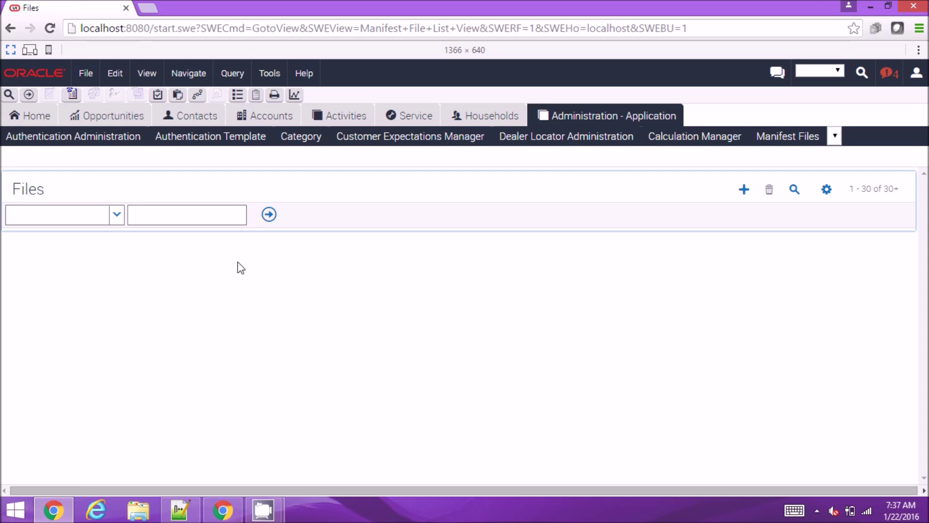
# - Query the Files list for Name *new* to show only files/custom/theme-new.css
pyautogui.click(271, 303)
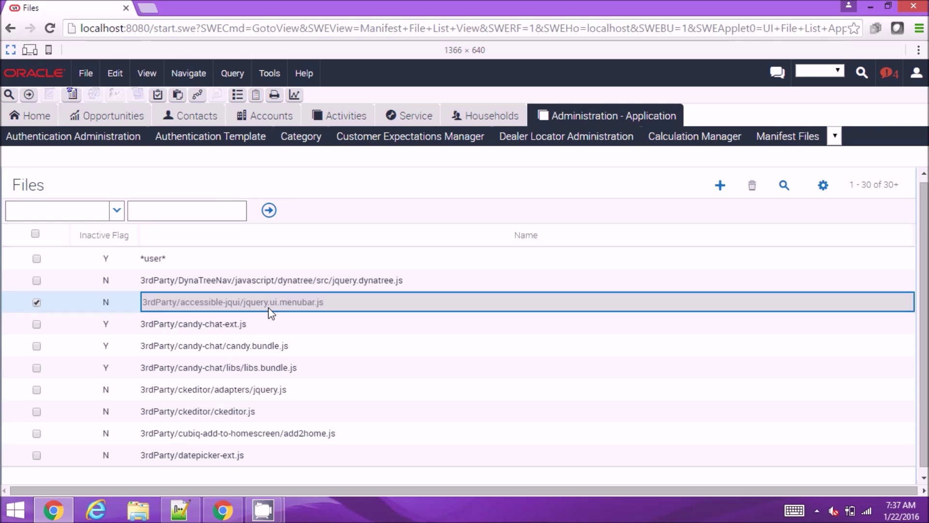
pyautogui.hotkey('ctrl', 'q')
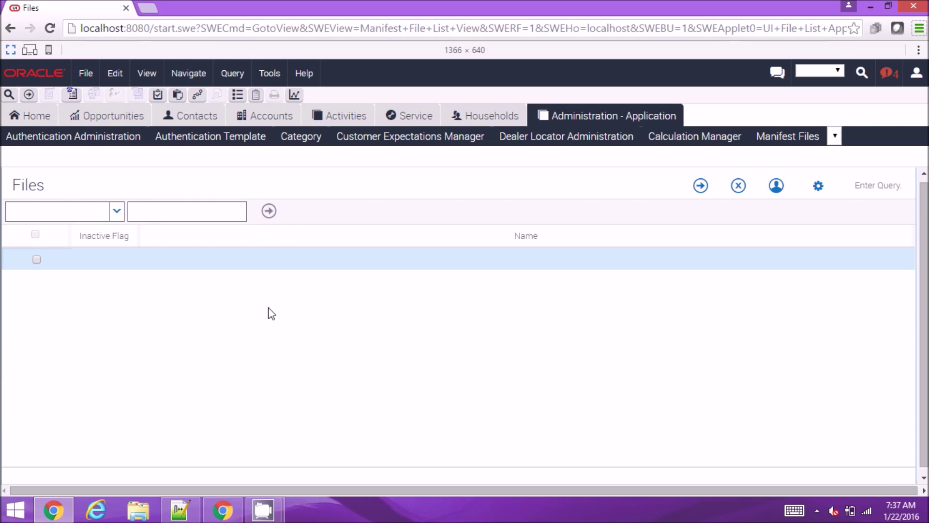
pyautogui.press('Tab')
pyautogui.press('Tab')
pyautogui.click(280, 259)
pyautogui.write('*')
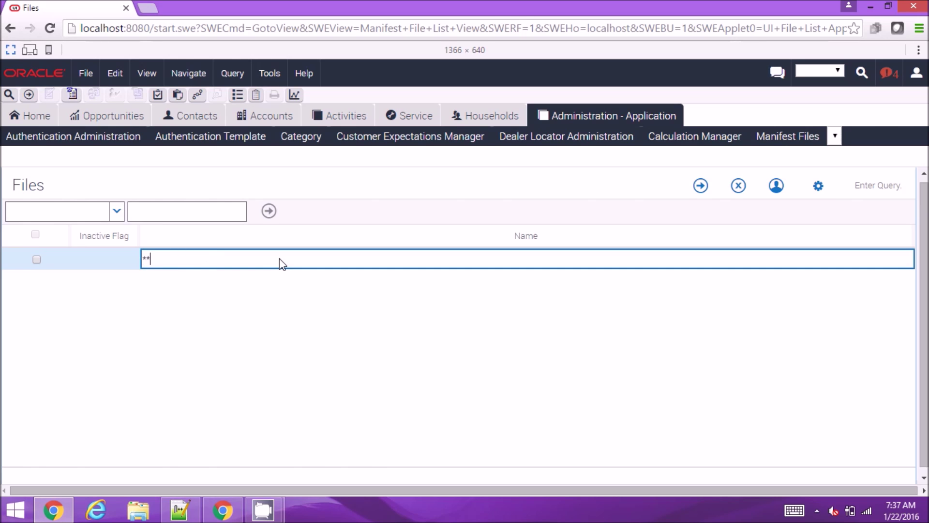
pyautogui.write('new*')
pyautogui.press('Return')
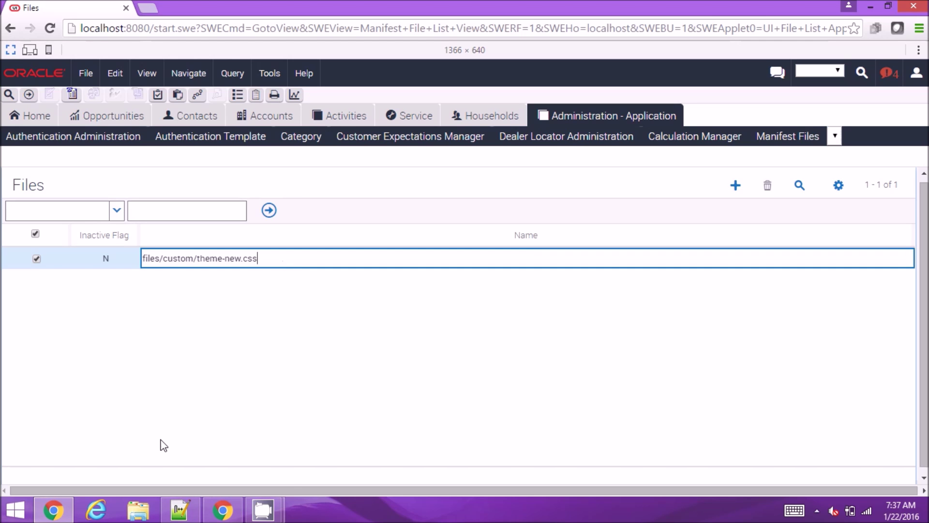
pyautogui.press('super+r')
# - Open C:\Siebel\15\Client\PUBLIC\enu\FILES\custom and show its full path beside theme-new.css
pyautogui.press('Down')
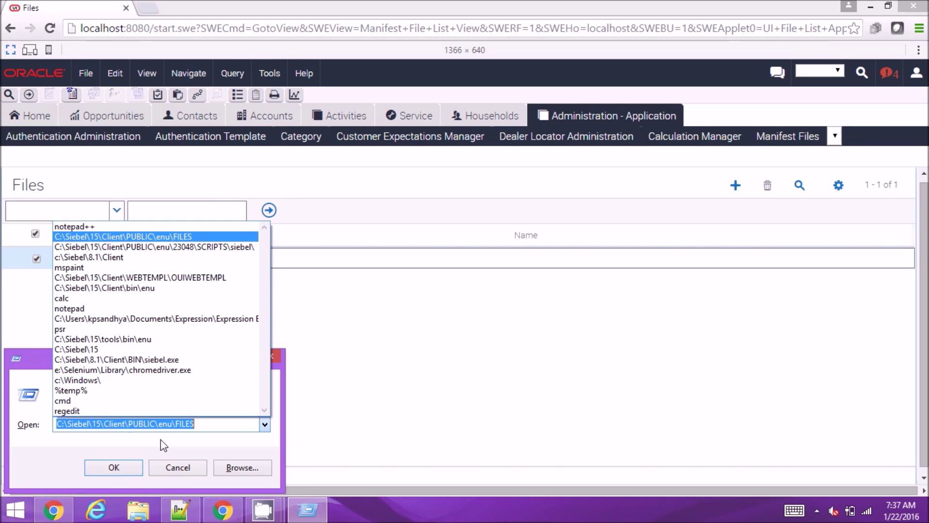
pyautogui.press('Return')
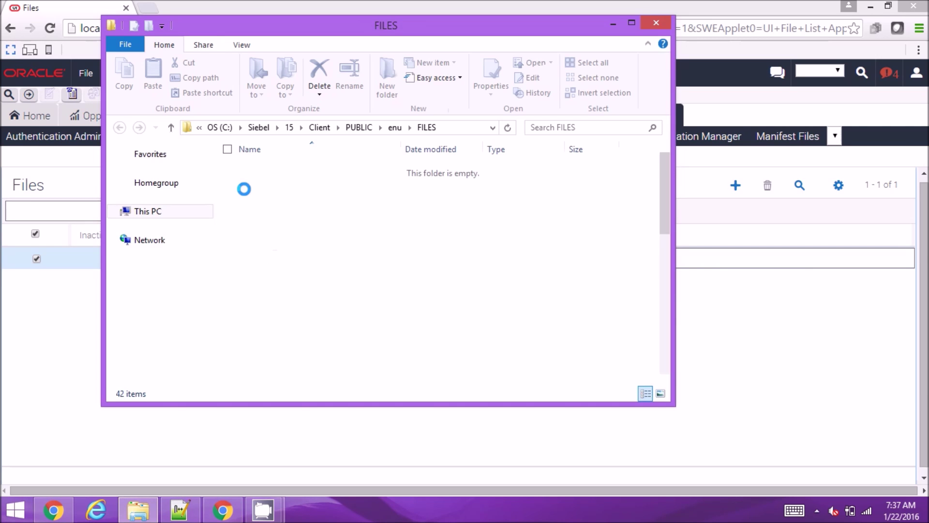
pyautogui.click(266, 187)
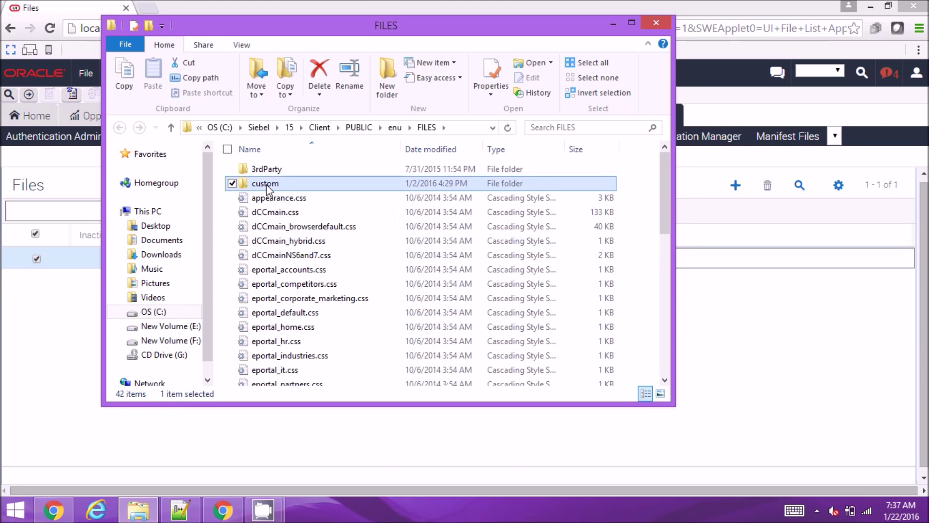
pyautogui.doubleClick(266, 187)
pyautogui.click(287, 173)
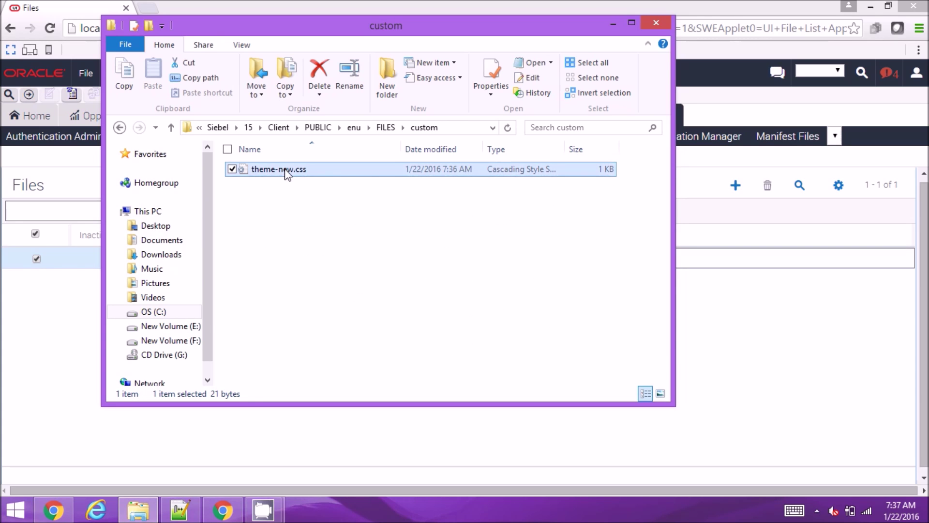
pyautogui.click(457, 130)
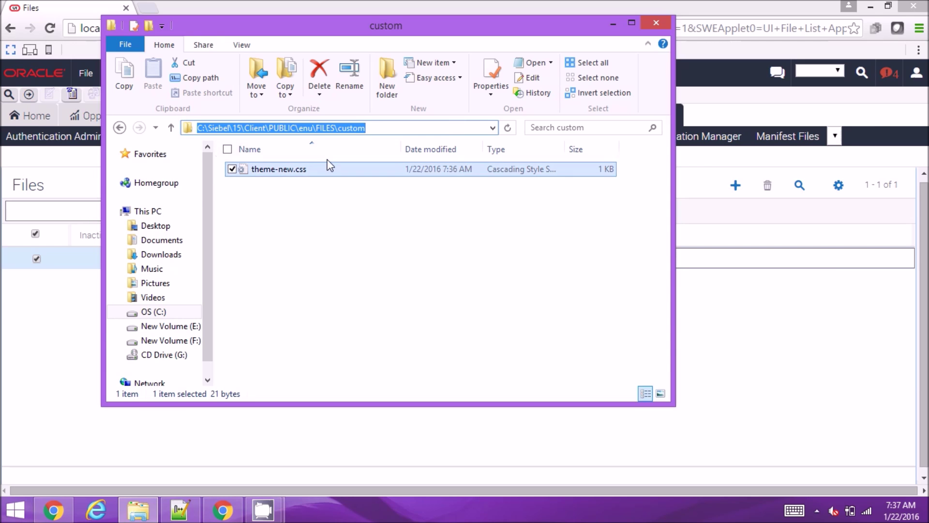
# - Return to Siebel, select the theme-new.css path, and go to Manifest Administration
pyautogui.click(68, 346)
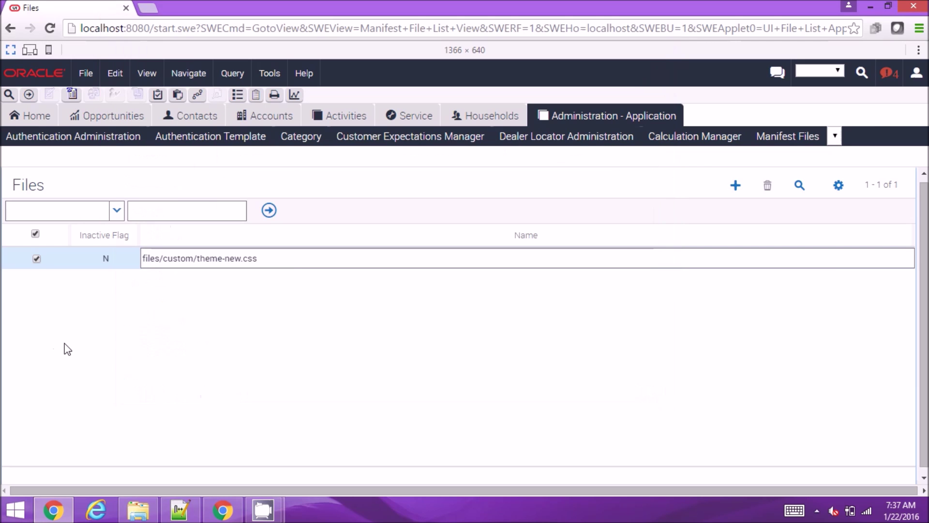
pyautogui.click(269, 262)
pyautogui.hotkey('ctrl', 'a')
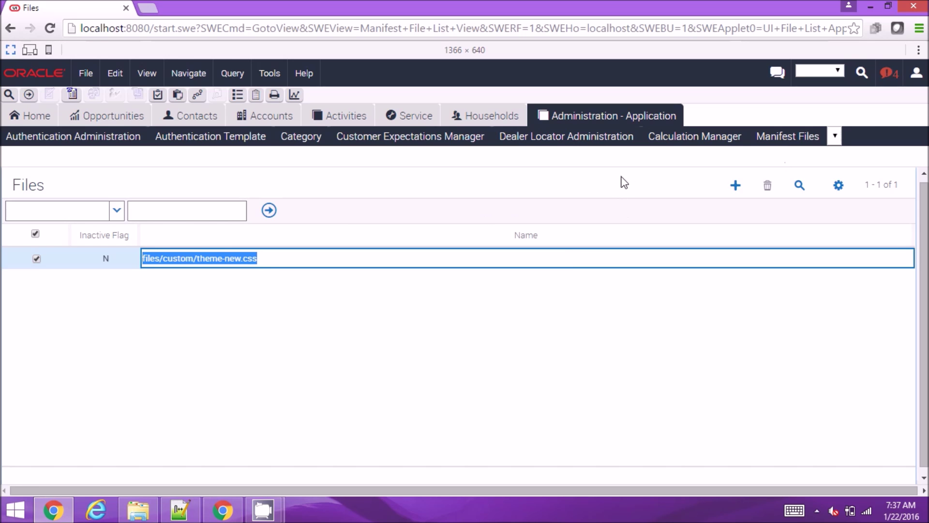
pyautogui.click(835, 136)
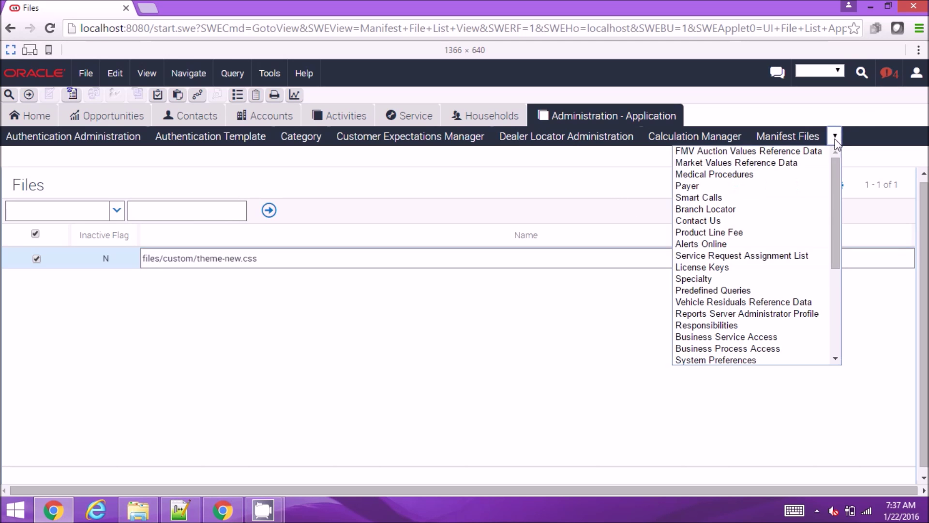
pyautogui.scroll(-3, 832, 306)
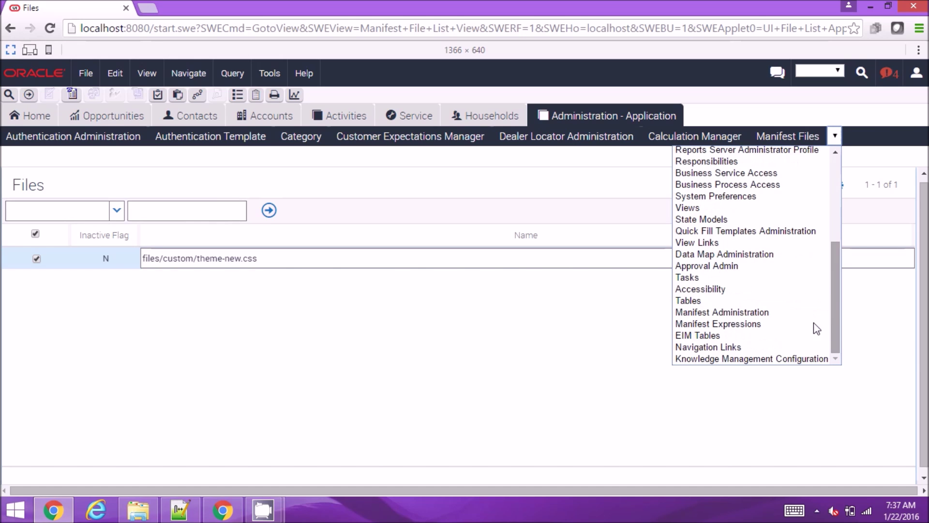
pyautogui.click(742, 313)
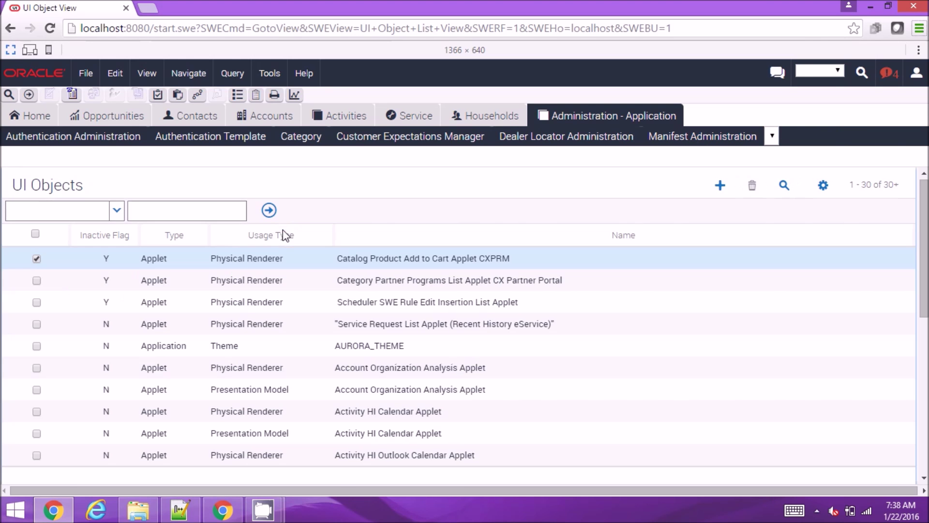
# - Query UI Objects for Usage Type Theme and review the PLATFORM DEPENDENT theme records
pyautogui.hotkey('alt', 'q')
pyautogui.click(269, 259)
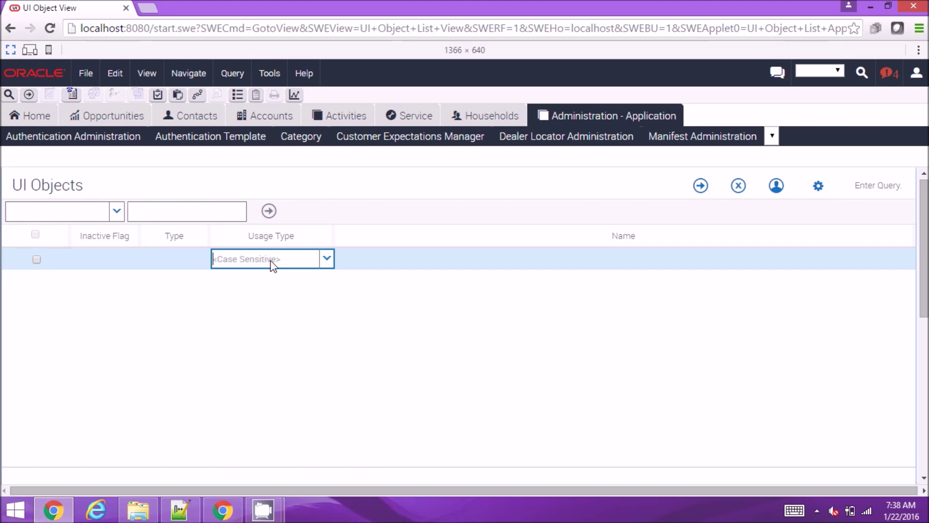
pyautogui.write('Theme')
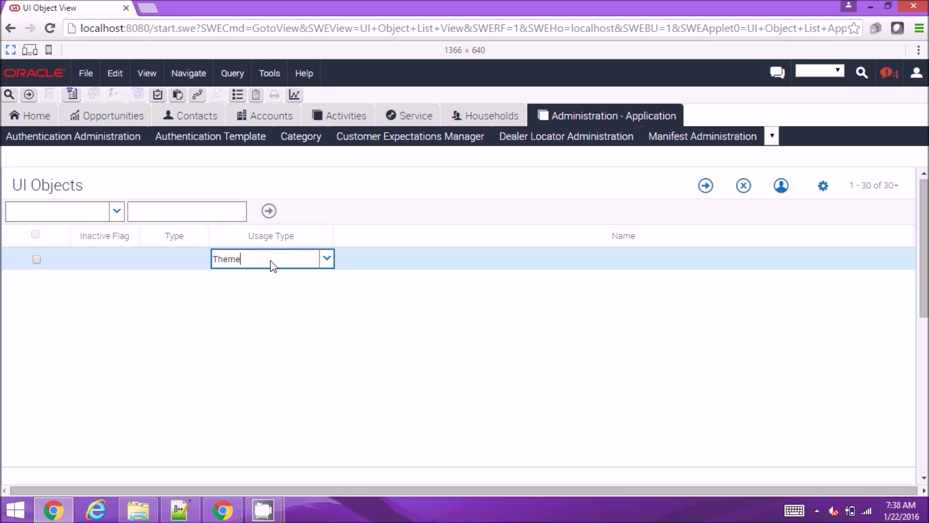
pyautogui.press('Return')
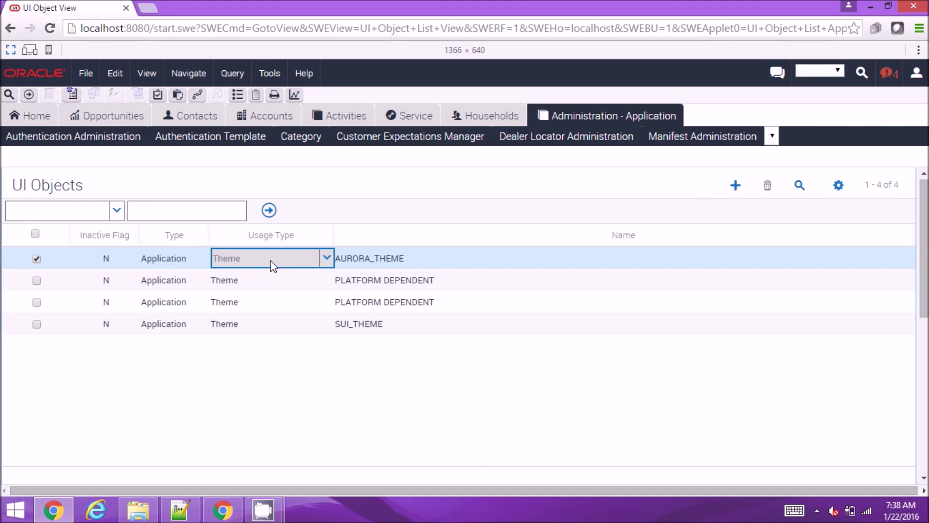
pyautogui.click(302, 284)
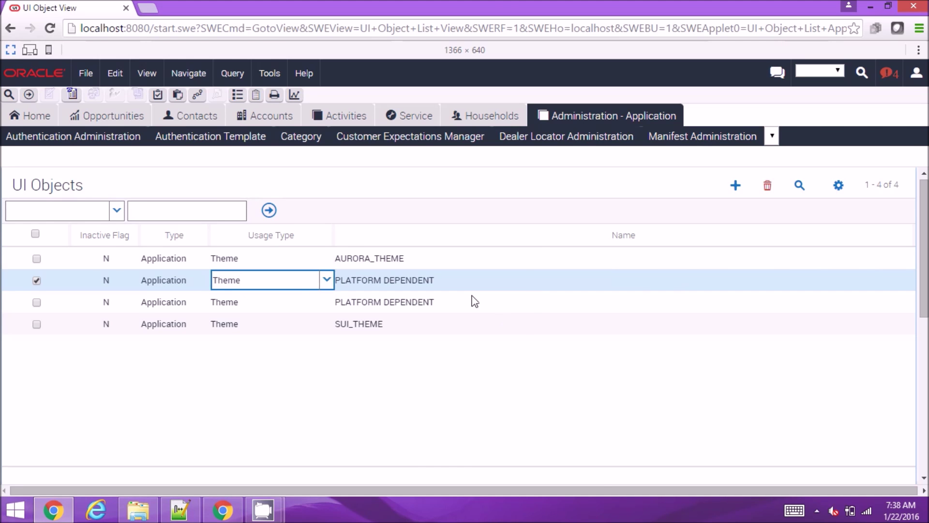
pyautogui.click(455, 306)
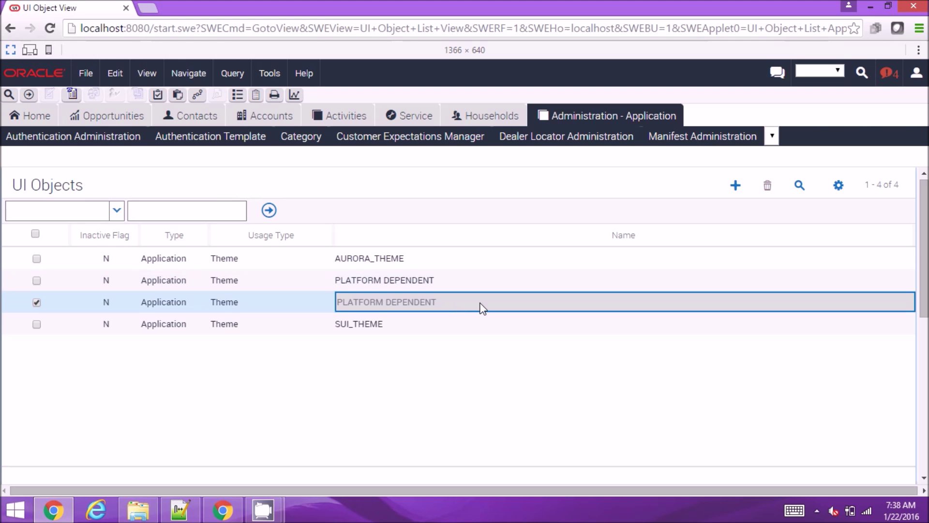
pyautogui.moveTo(925, 271); pyautogui.dragTo(925, 428)
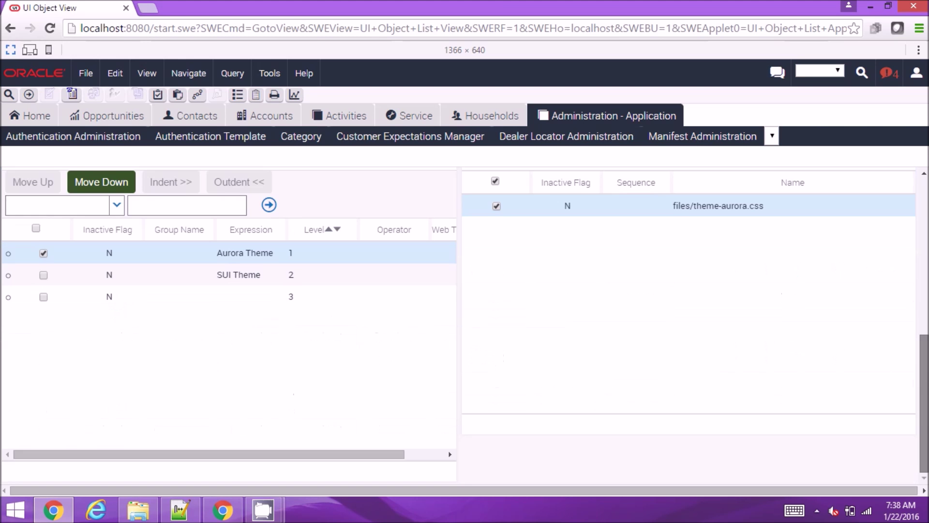
pyautogui.scroll(2, 745, 255)
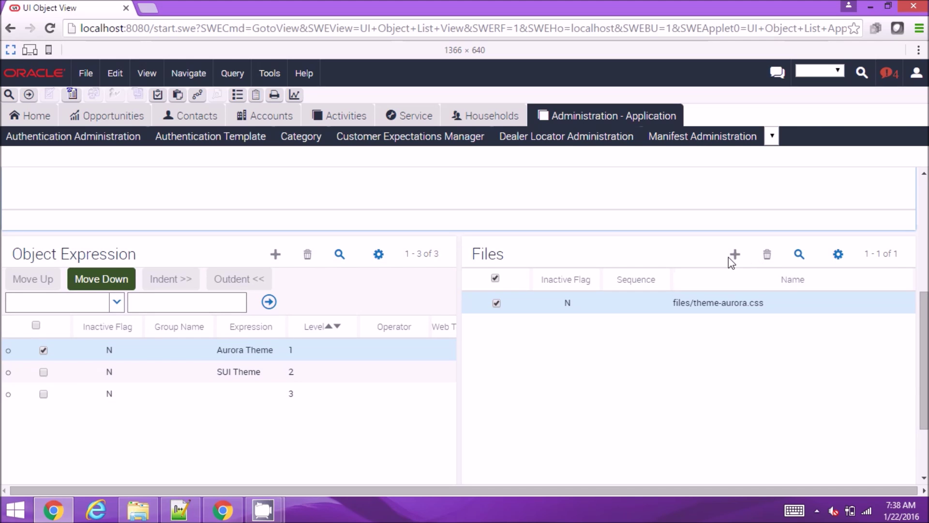
pyautogui.scroll(5, 924, 206)
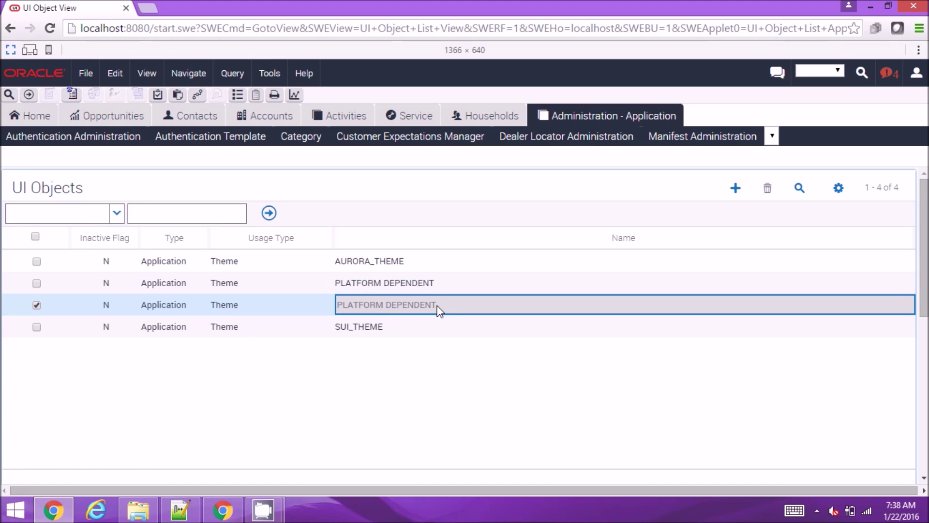
# - Compare the two theme records' object expressions and view the files attached to SUI Theme
pyautogui.click(440, 280)
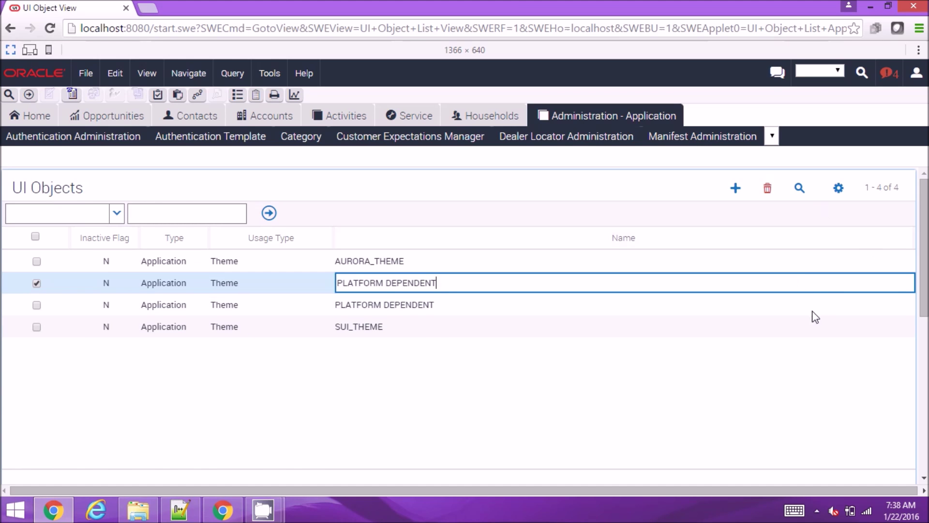
pyautogui.moveTo(925, 290); pyautogui.dragTo(924, 421)
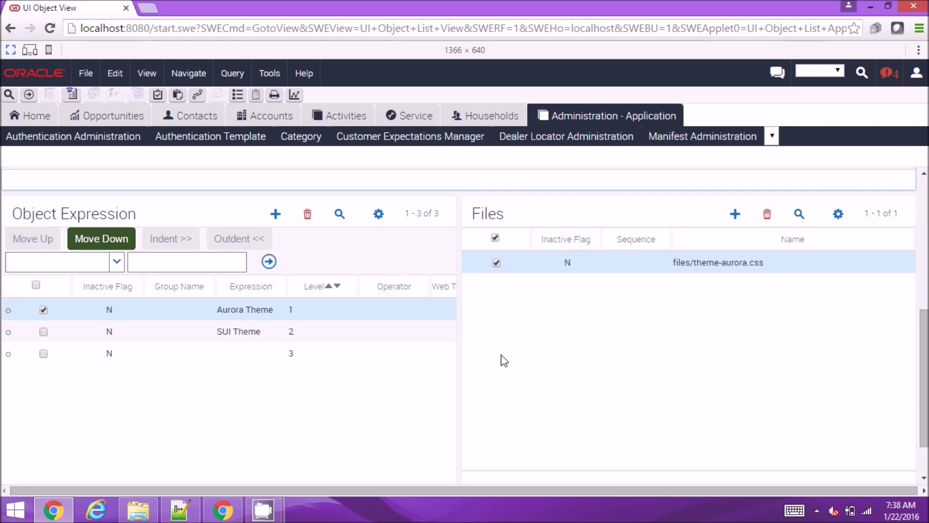
pyautogui.click(924, 242)
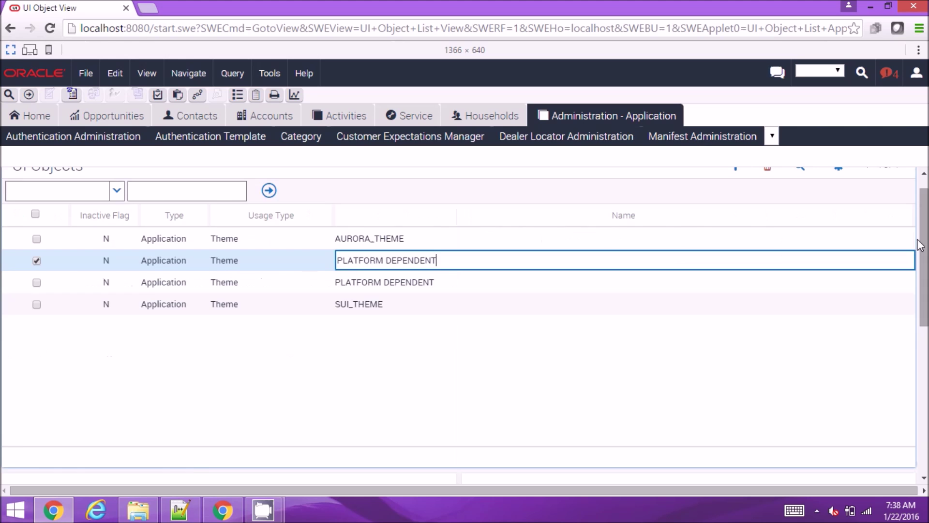
pyautogui.click(404, 284)
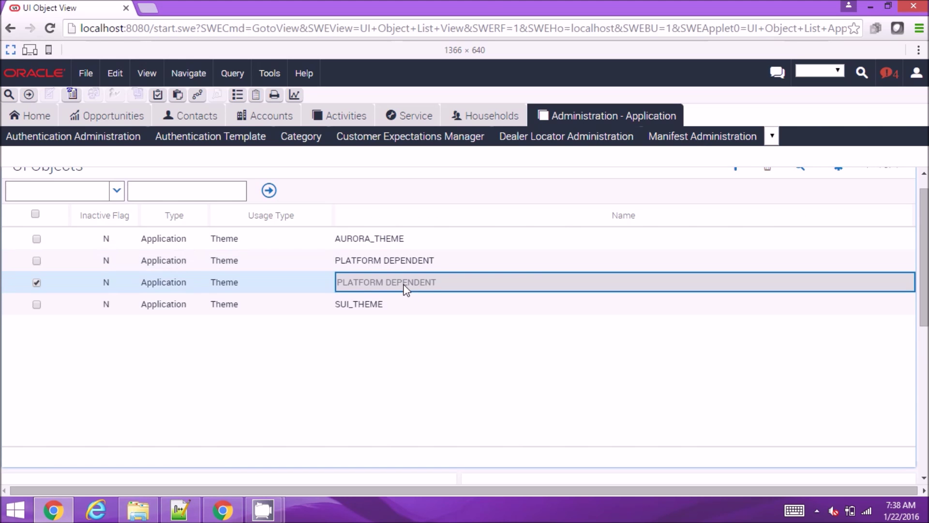
pyautogui.scroll(-5, 925, 271)
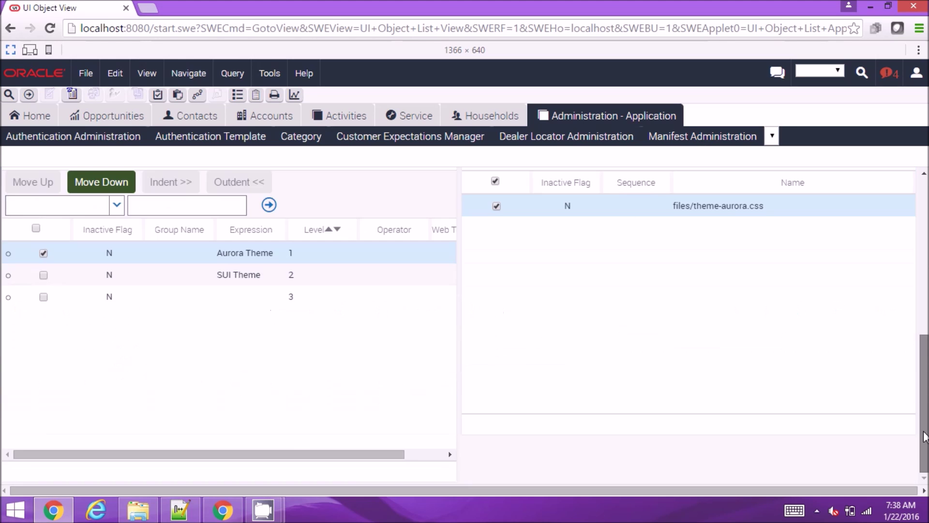
pyautogui.scroll(3, 925, 242)
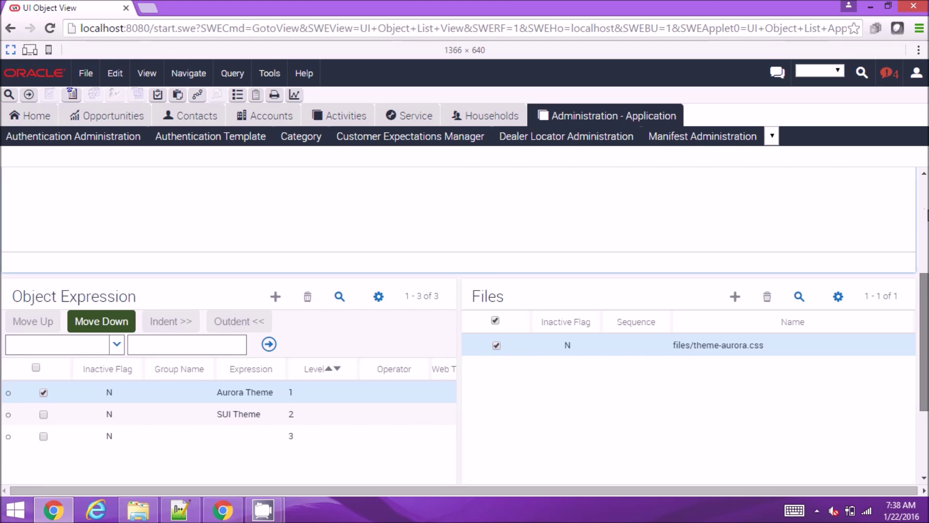
pyautogui.scroll(3, 925, 215)
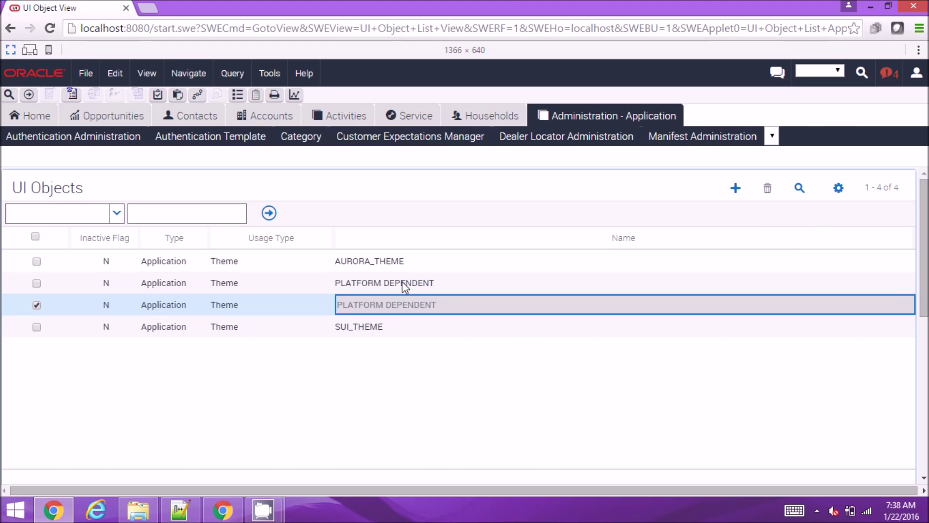
pyautogui.click(403, 283)
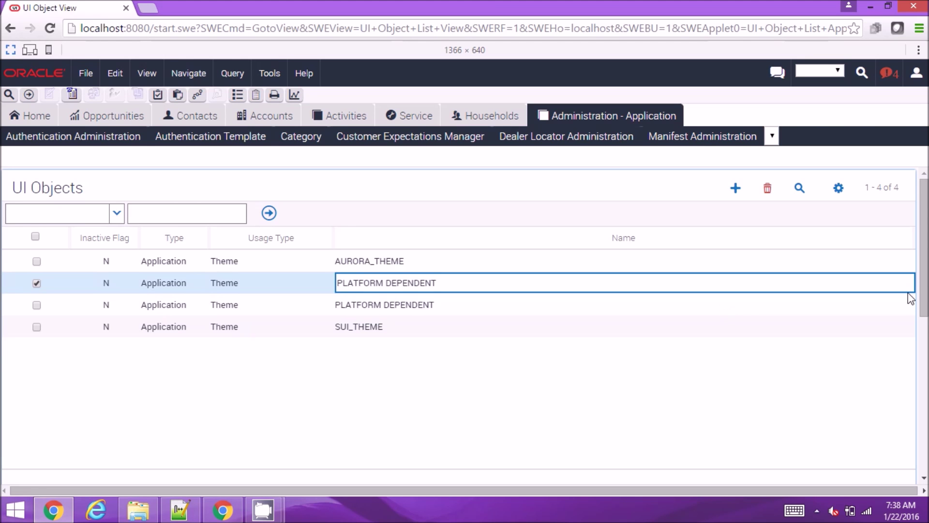
pyautogui.scroll(-5, 924, 295)
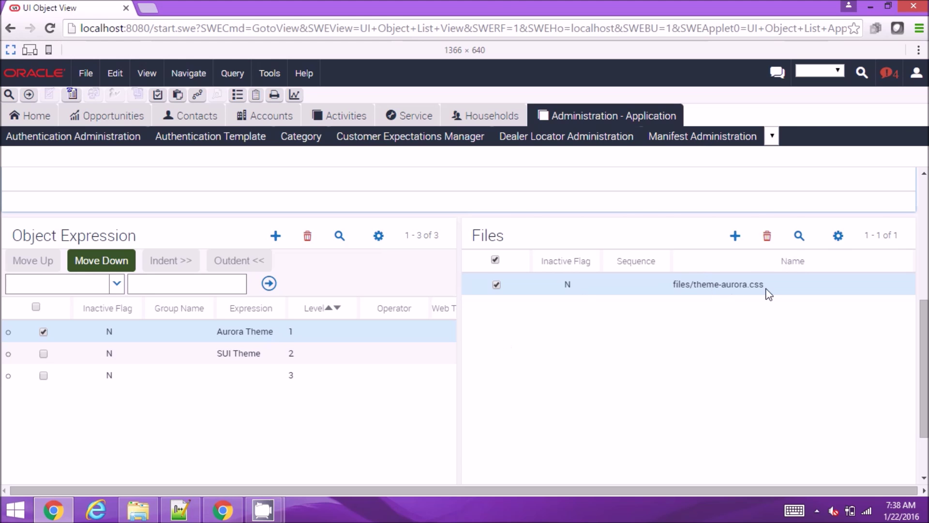
pyautogui.click(260, 357)
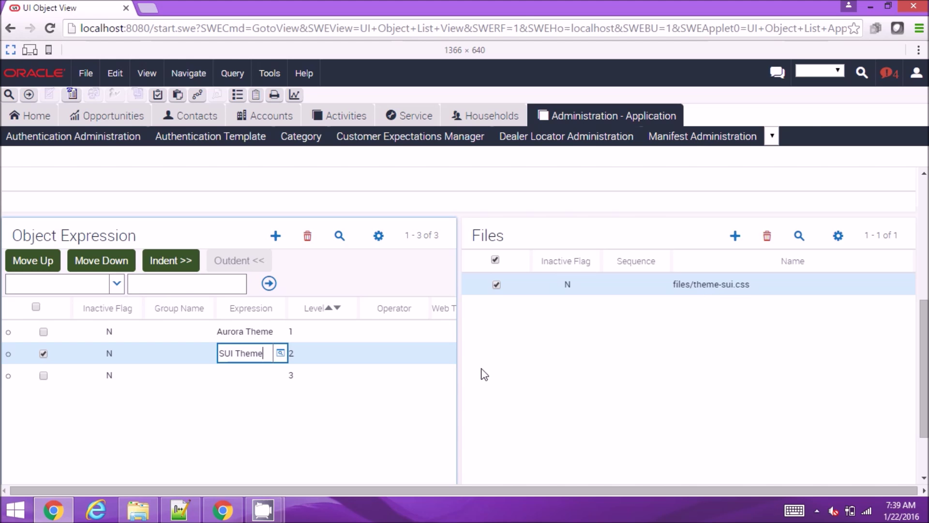
pyautogui.click(269, 380)
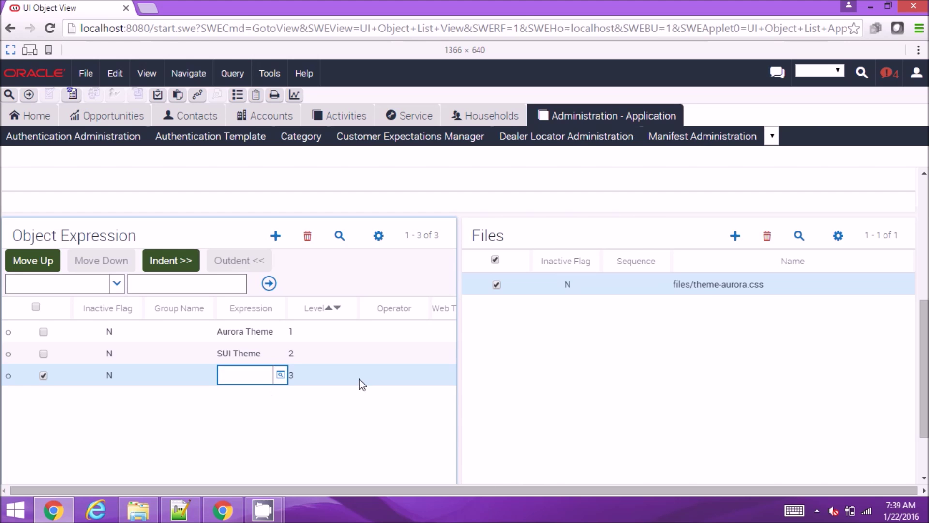
pyautogui.click(733, 288)
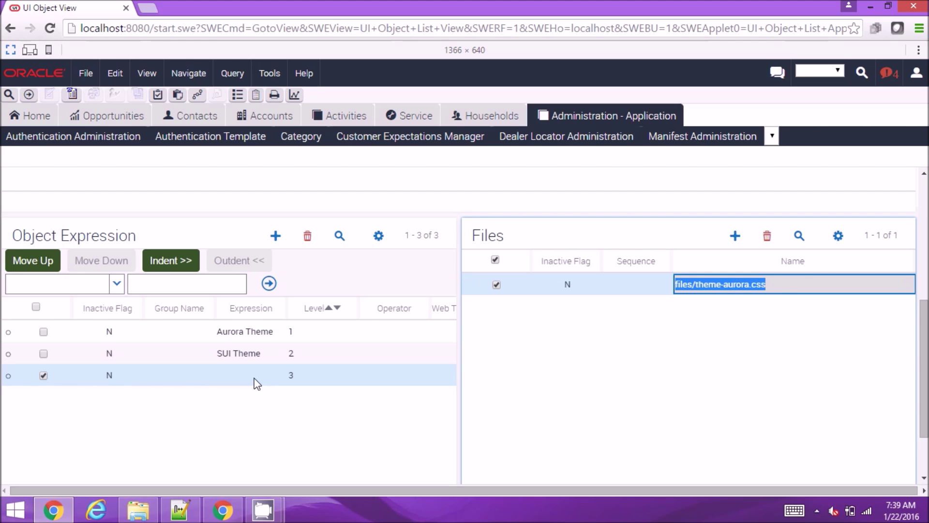
pyautogui.click(246, 333)
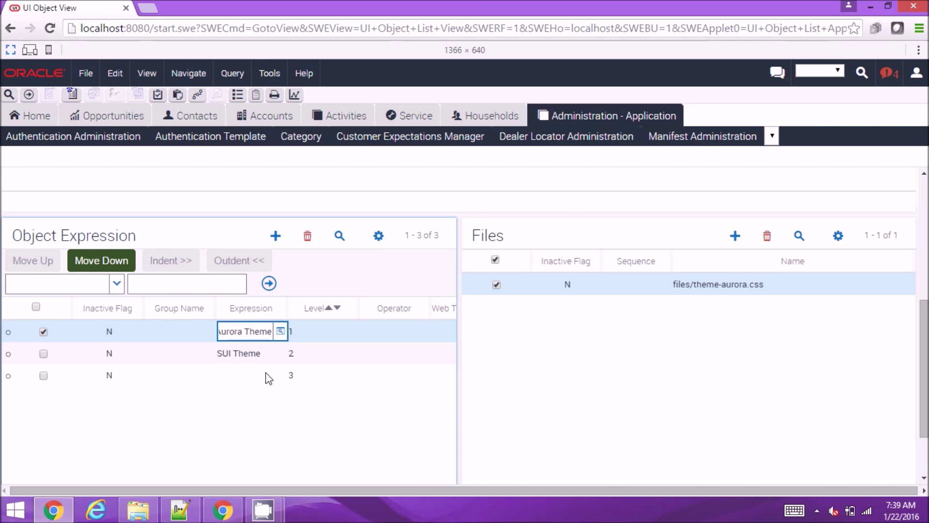
pyautogui.click(650, 276)
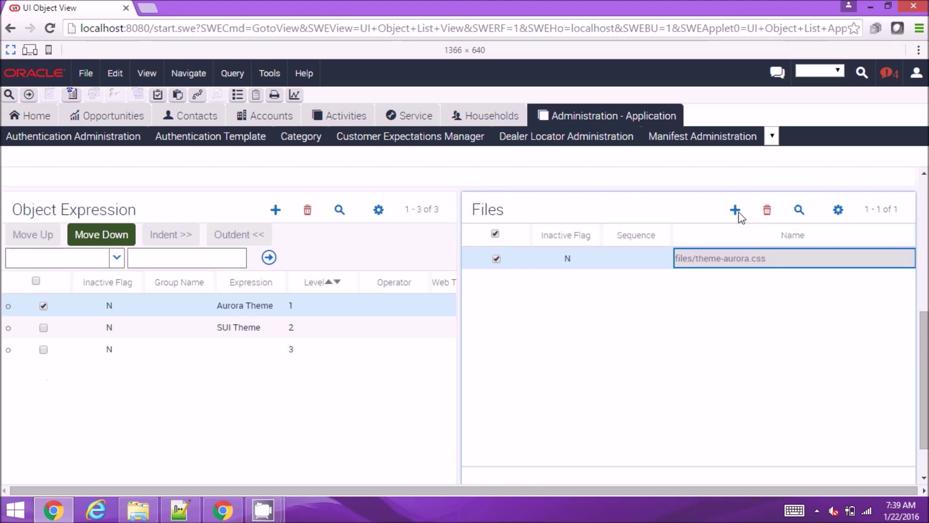
# - Attach files/custom/theme-new.css, found with a *new* query, to Aurora Theme; select the level-3 expression
pyautogui.click(736, 213)
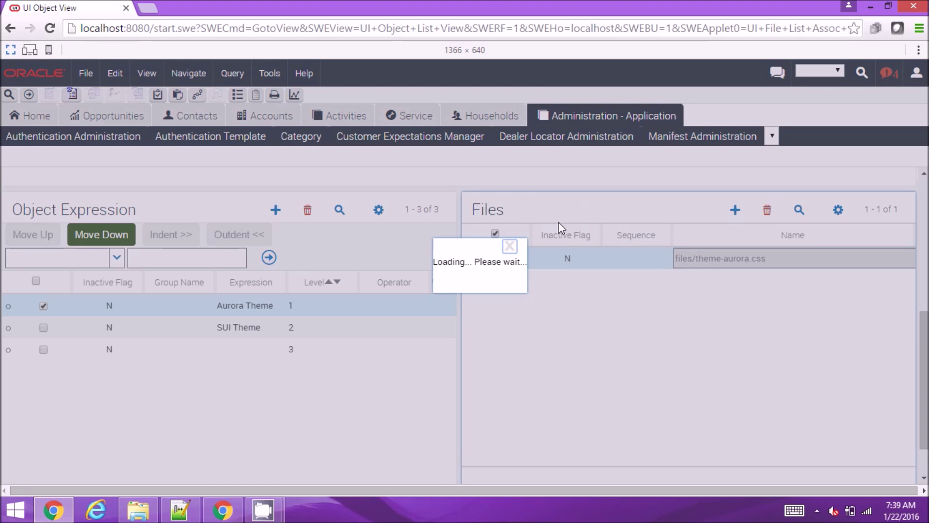
pyautogui.doubleClick(422, 190)
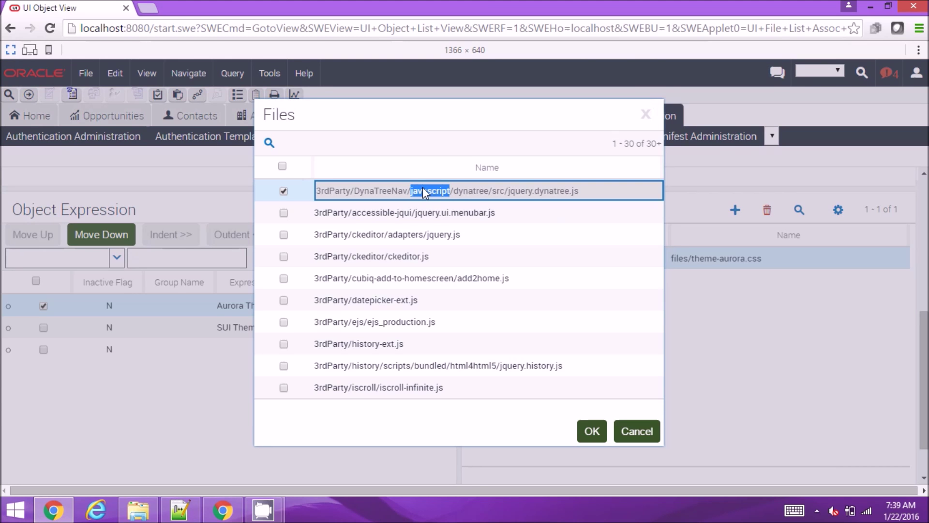
pyautogui.hotkey('alt', 'q')
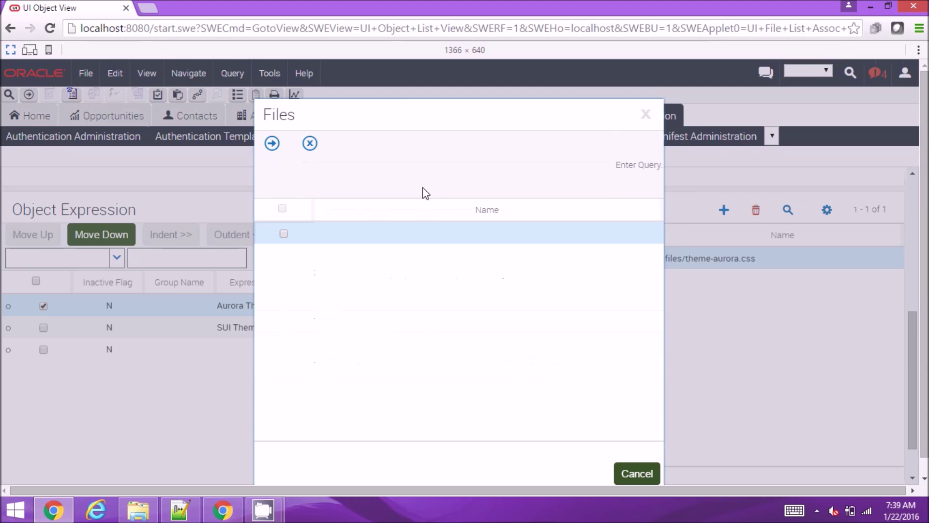
pyautogui.click(384, 234)
pyautogui.write('**')
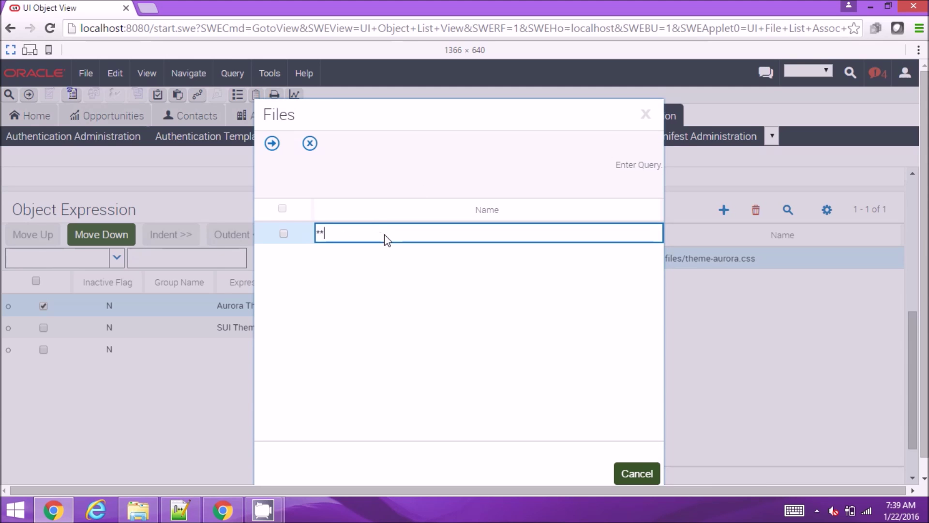
pyautogui.press('Left')
pyautogui.write('new')
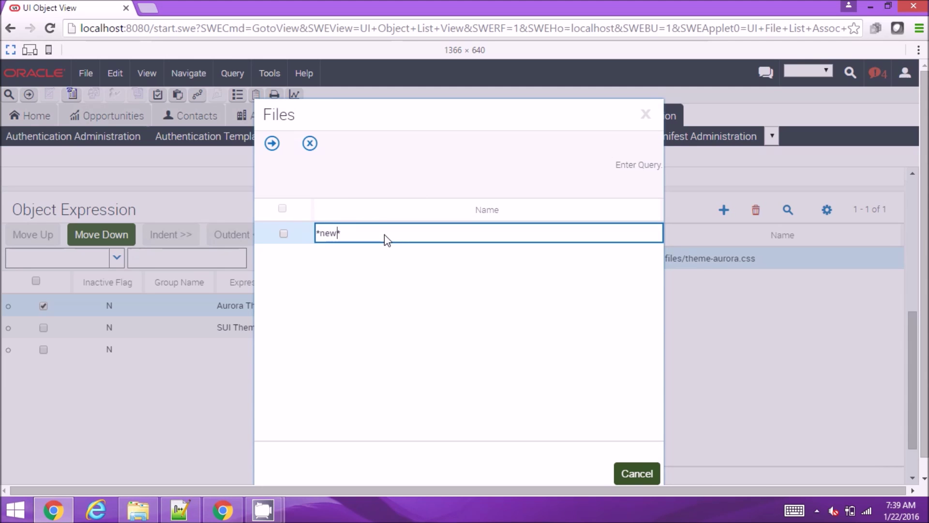
pyautogui.press('Return')
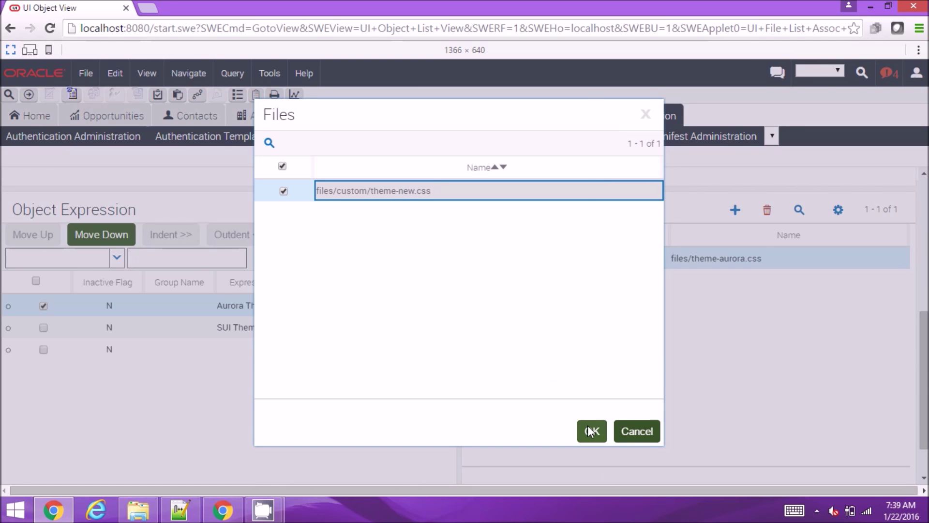
pyautogui.click(588, 429)
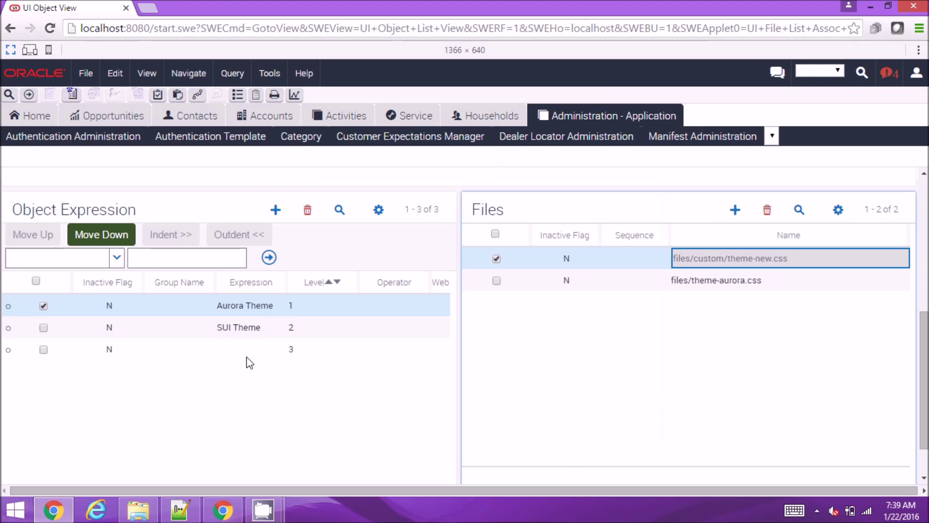
pyautogui.click(248, 358)
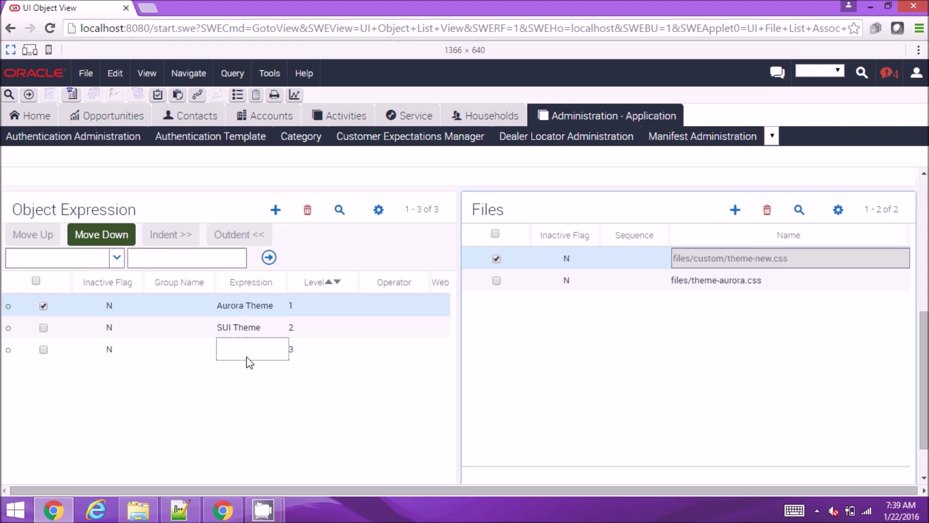
pyautogui.click(678, 306)
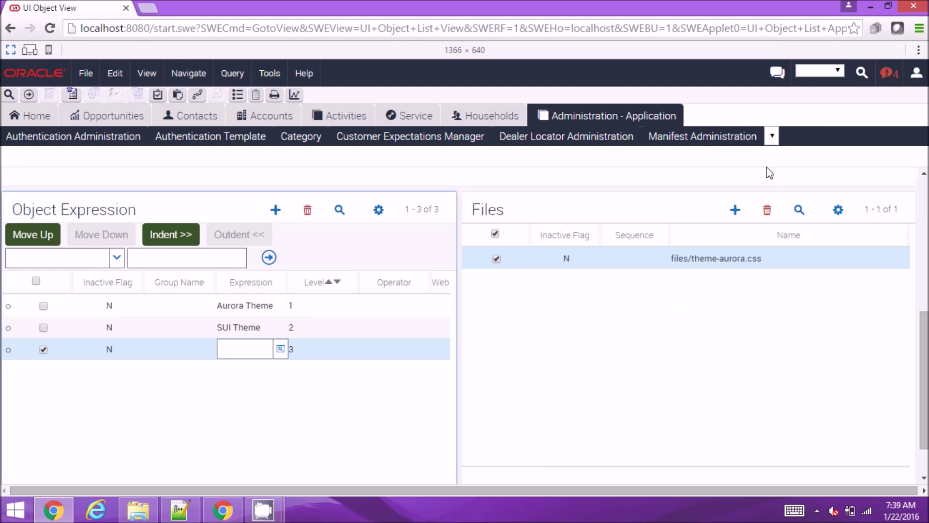
# - Query the file picker for **new and attach files/custom/theme-new.css to the level-3 expression
pyautogui.click(733, 213)
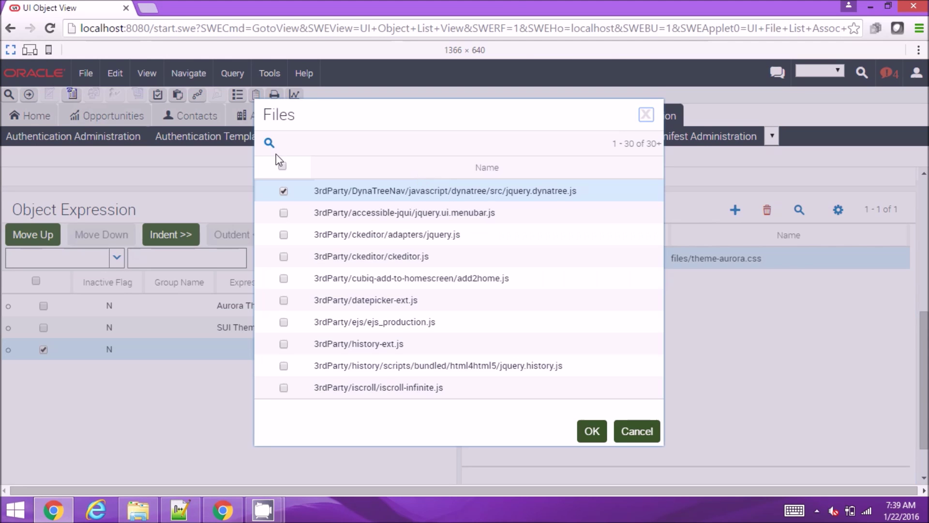
pyautogui.click(420, 202)
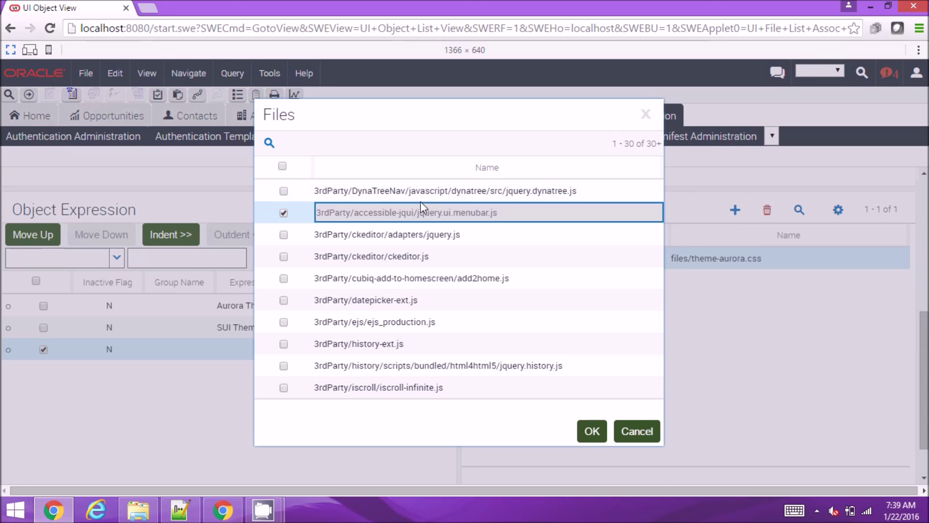
pyautogui.hotkey('alt', 'q')
pyautogui.click(382, 240)
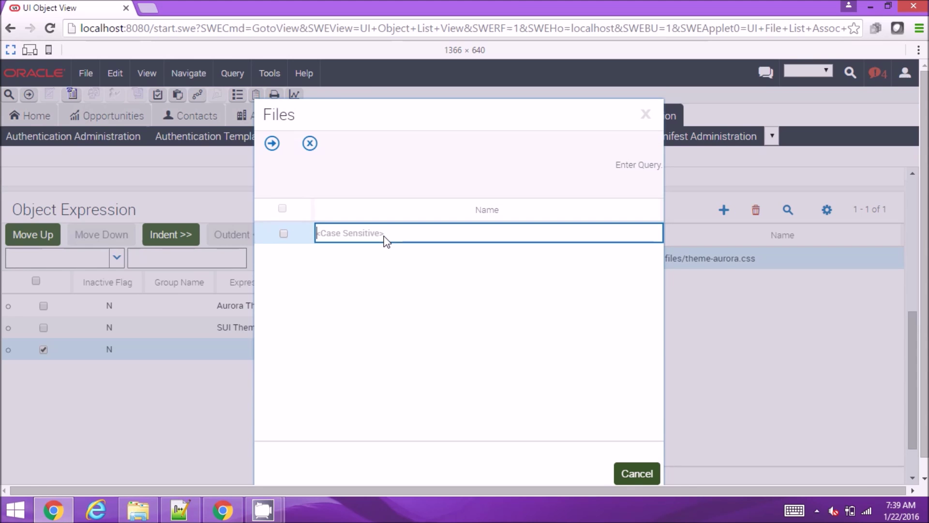
pyautogui.write('**')
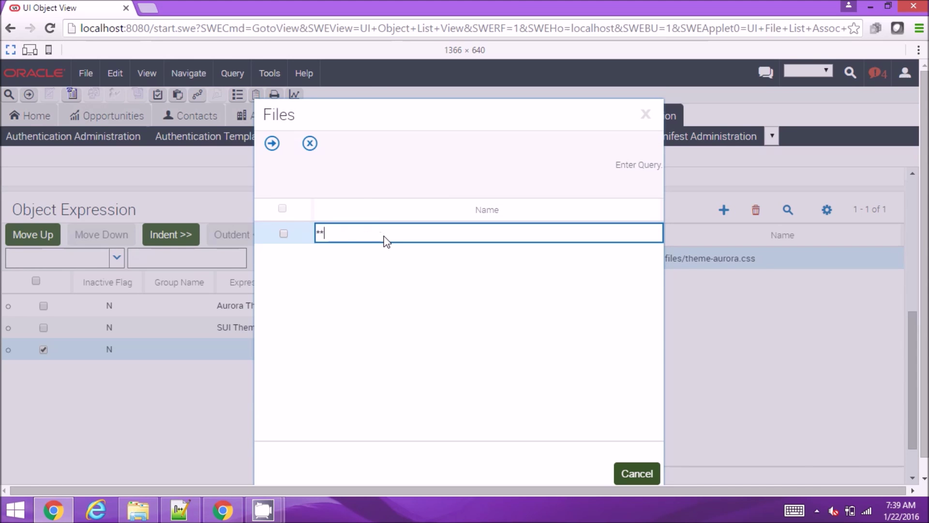
pyautogui.write('new')
pyautogui.press('Return')
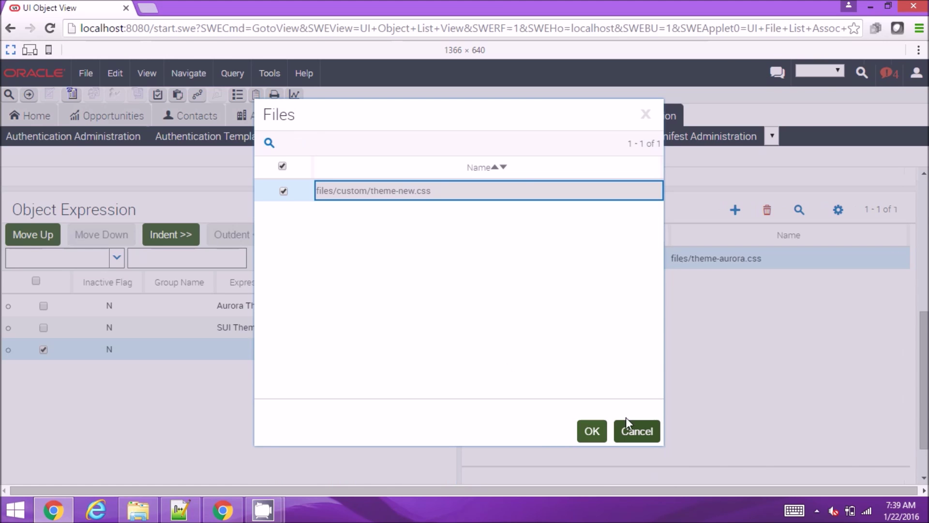
pyautogui.click(589, 430)
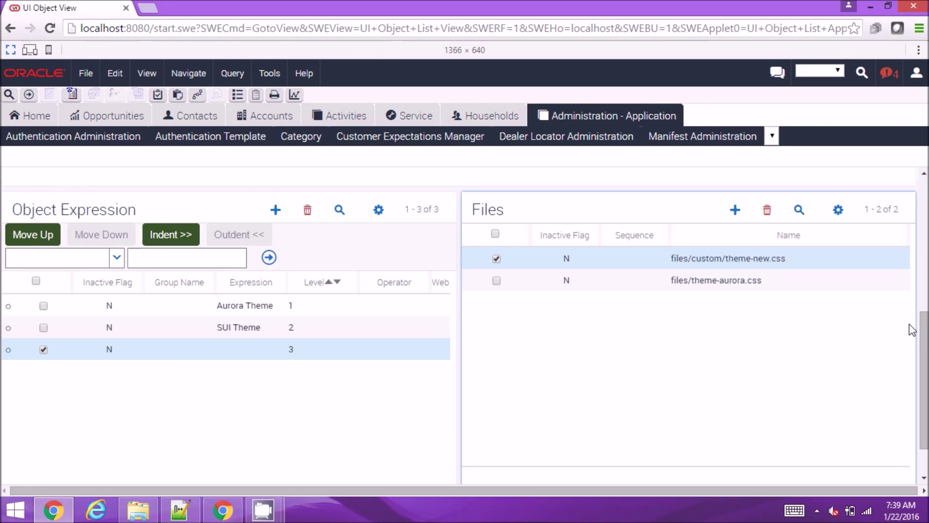
pyautogui.click(924, 209)
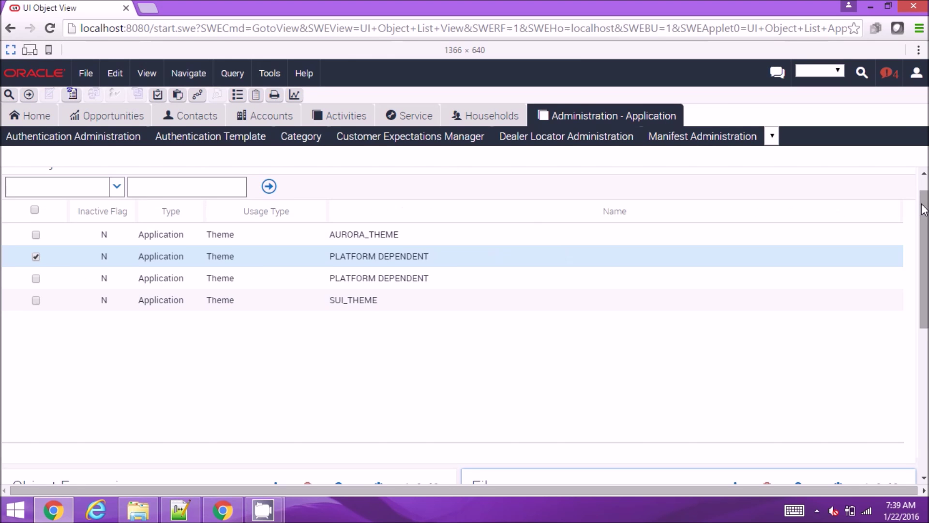
# - Log out and back in to the Siebel Home page, then open Chrome DevTools
pyautogui.scroll(1, 923, 209)
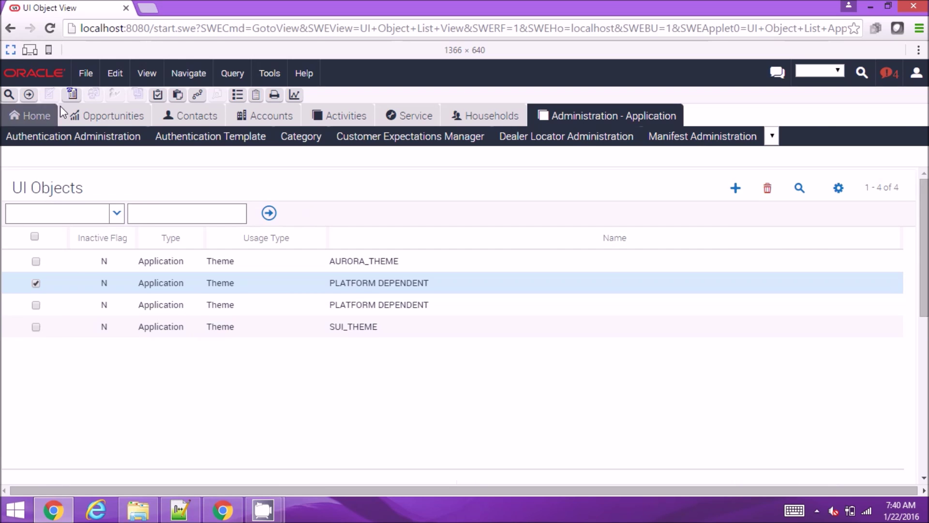
pyautogui.click(919, 77)
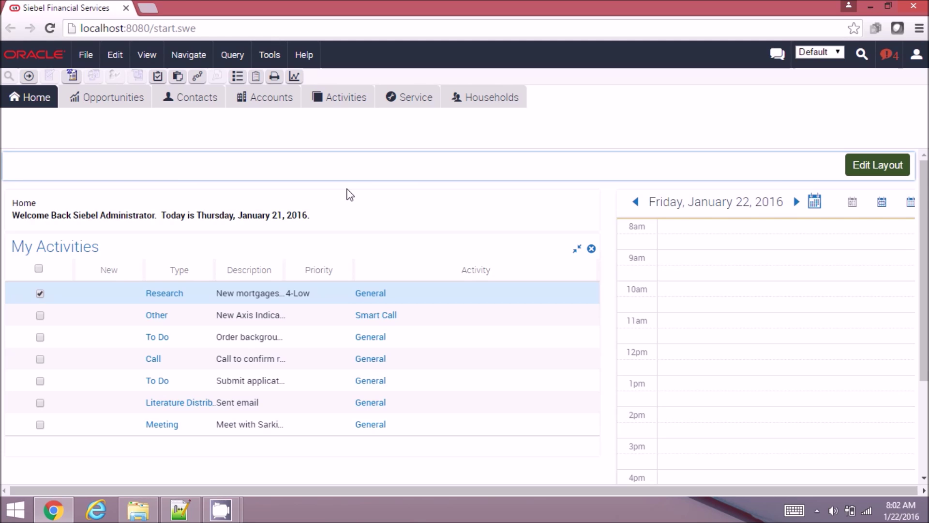
pyautogui.hotkey('ctrl', 'shift', 'i')
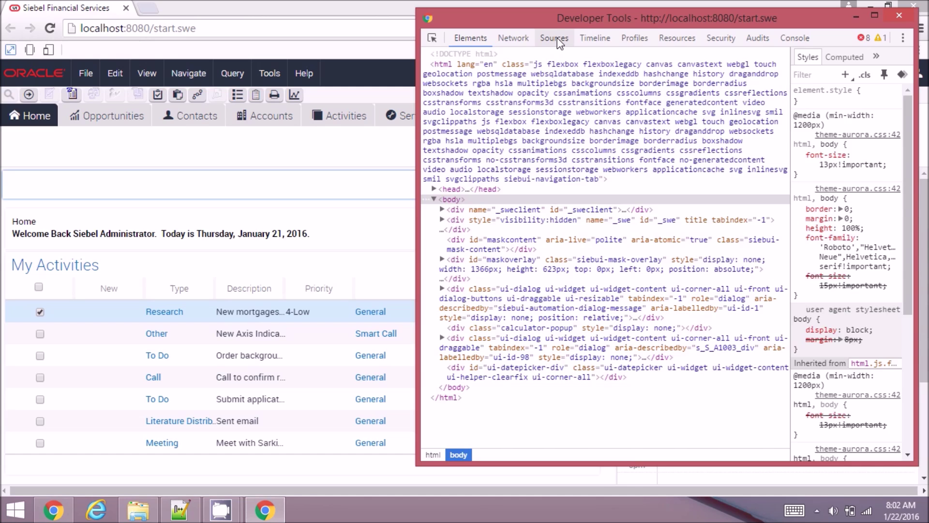
# - Check the drilldown rule in files/custom/theme-new.css under Sources, then pick the General link to inspect
pyautogui.click(556, 39)
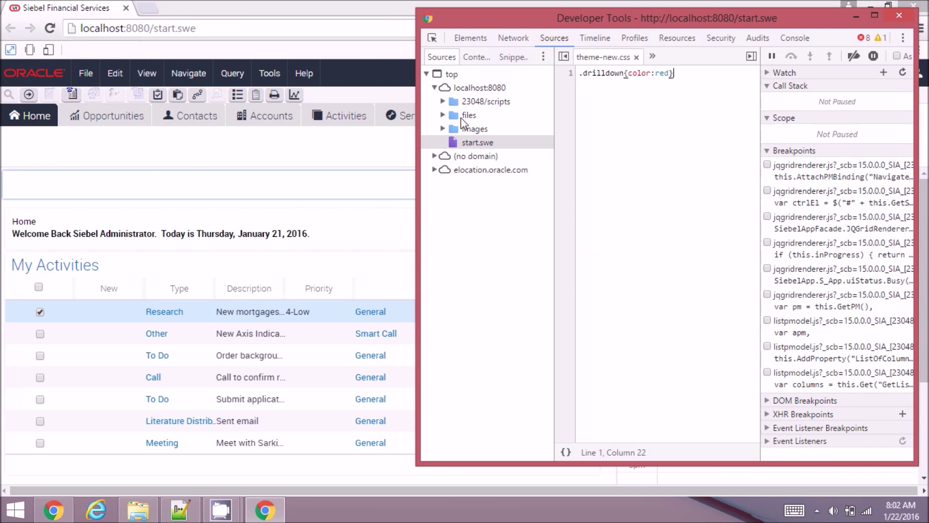
pyautogui.click(442, 116)
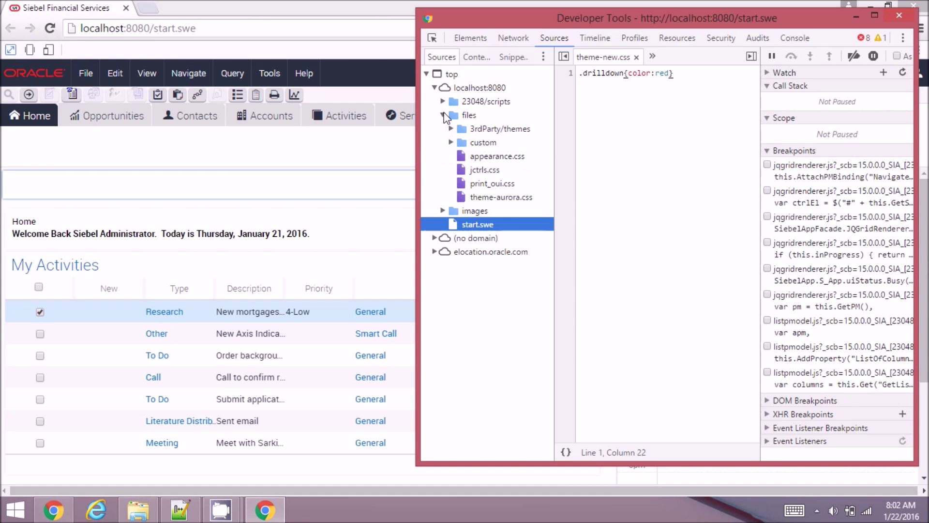
pyautogui.click(451, 143)
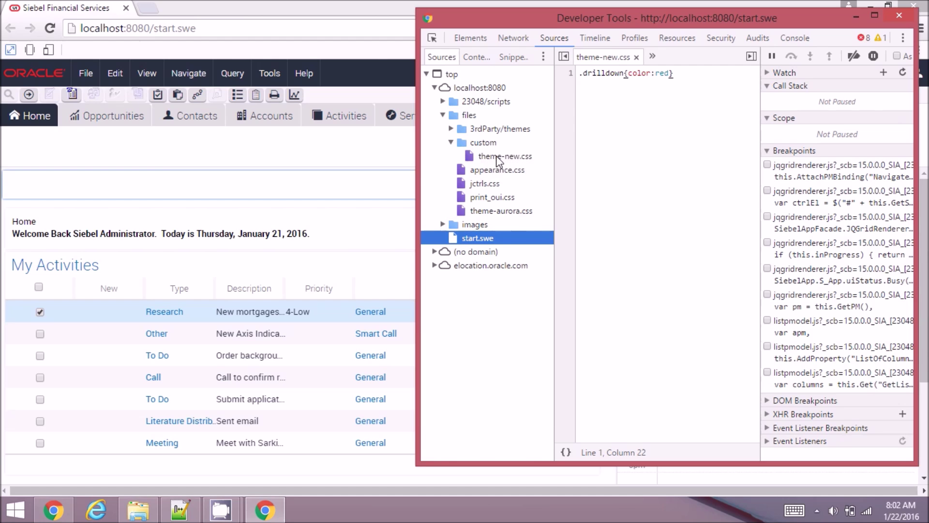
pyautogui.click(661, 131)
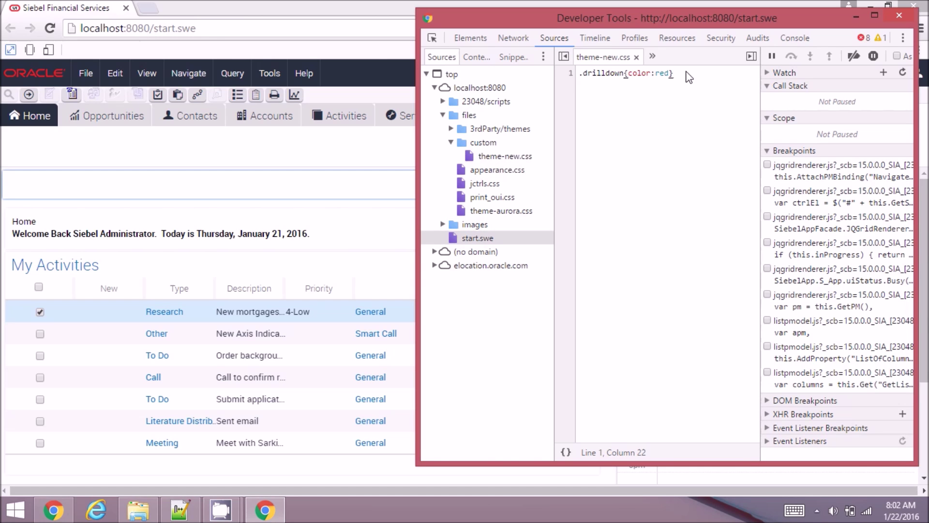
pyautogui.hotkey('ctrl', 'a')
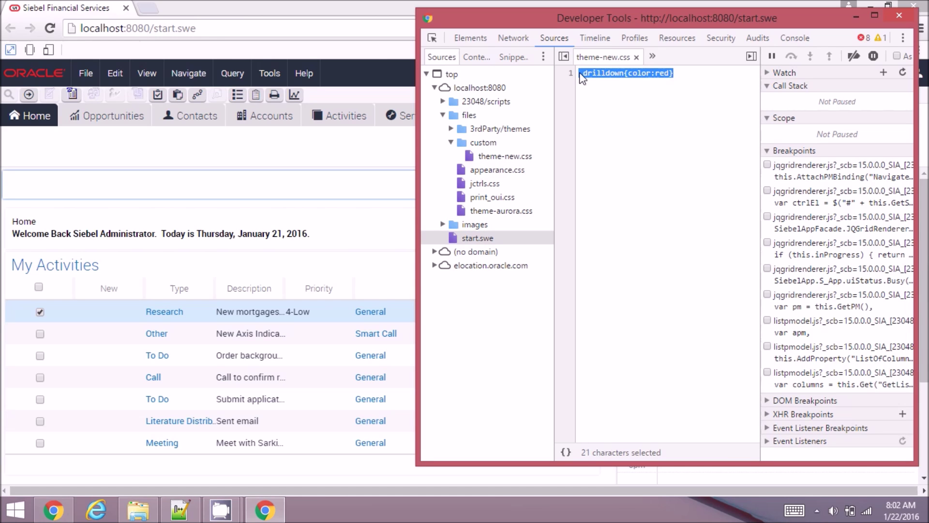
pyautogui.click(610, 133)
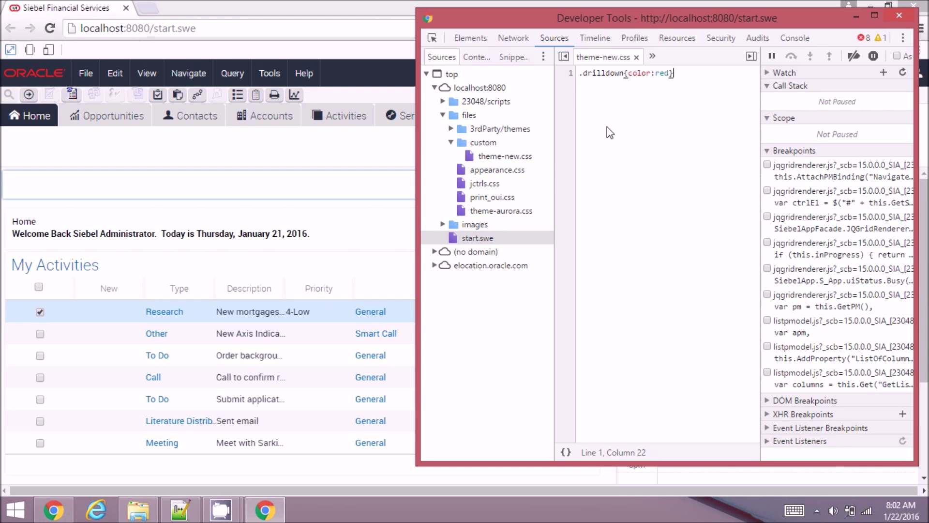
pyautogui.click(432, 39)
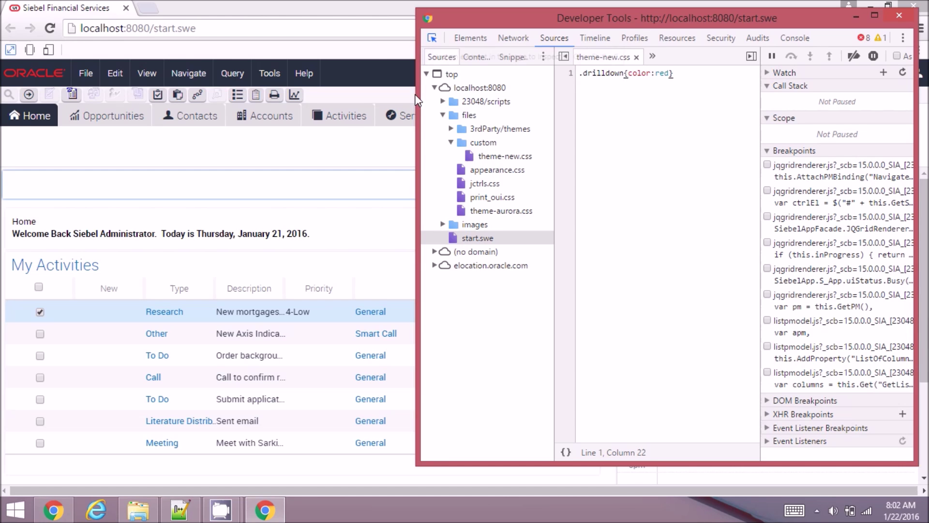
pyautogui.click(376, 312)
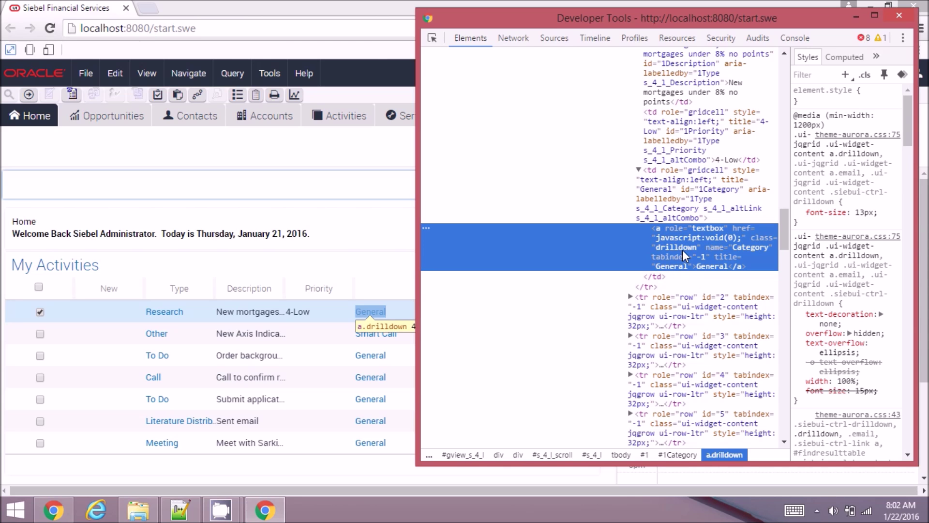
# - Filter the General link's styles by color and examine theme-aurora's #1474bf!important overriding red
pyautogui.click(801, 75)
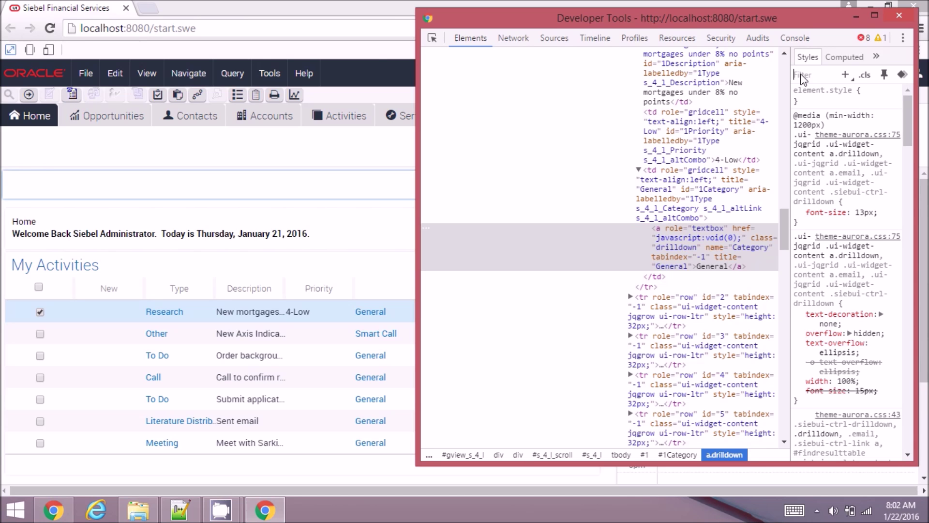
pyautogui.write('color')
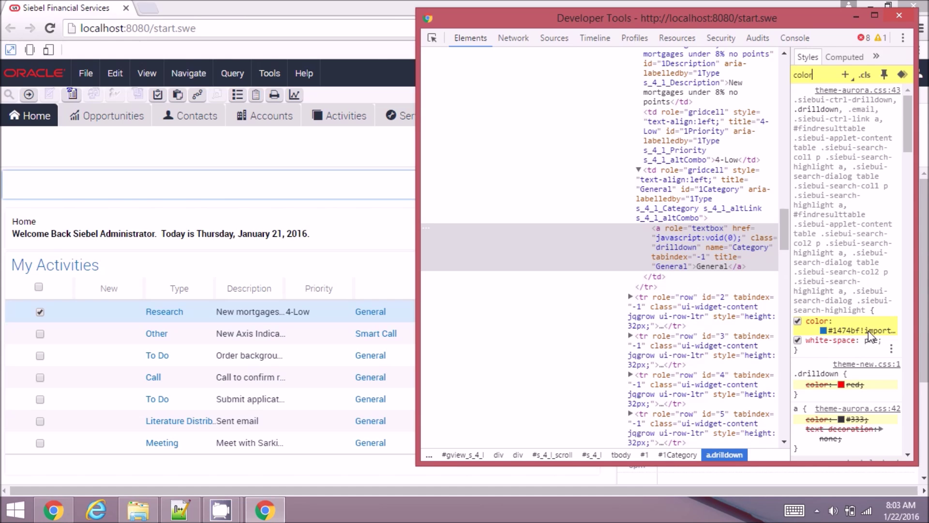
pyautogui.click(869, 333)
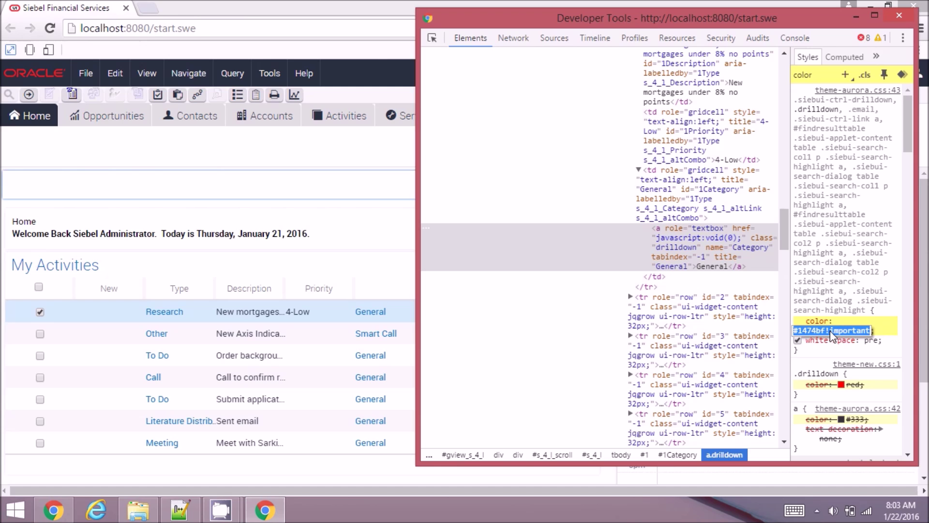
pyautogui.press('Return')
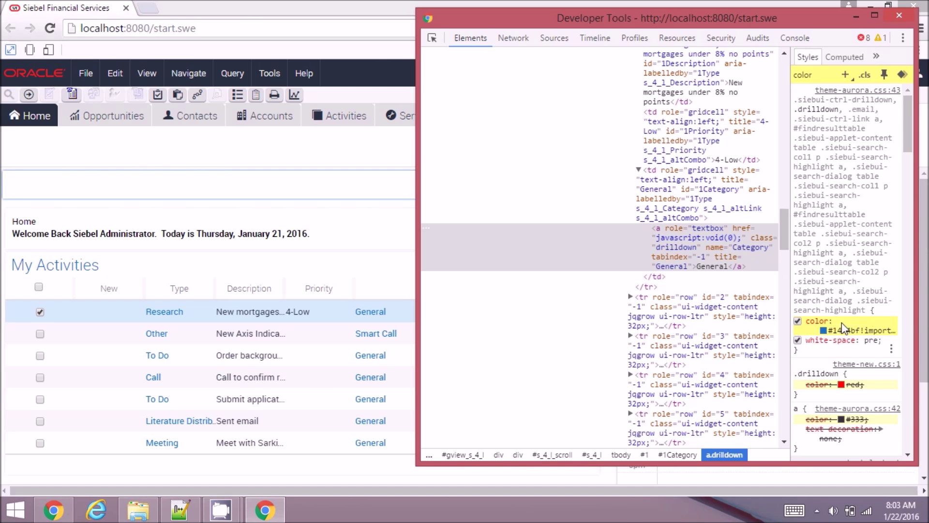
# - Append !important to the red colour in theme-new.css's drilldown rule and recheck the link styles
pyautogui.click(853, 386)
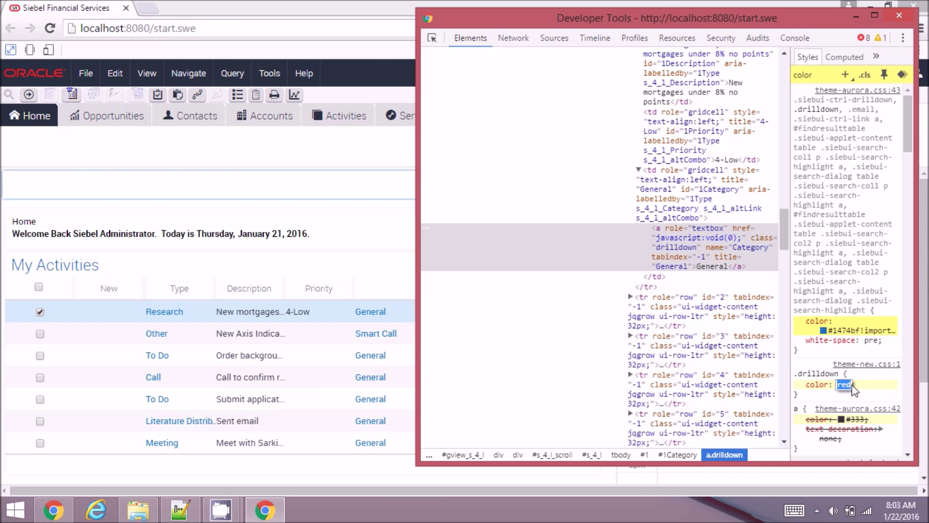
pyautogui.click(548, 41)
pyautogui.click(668, 75)
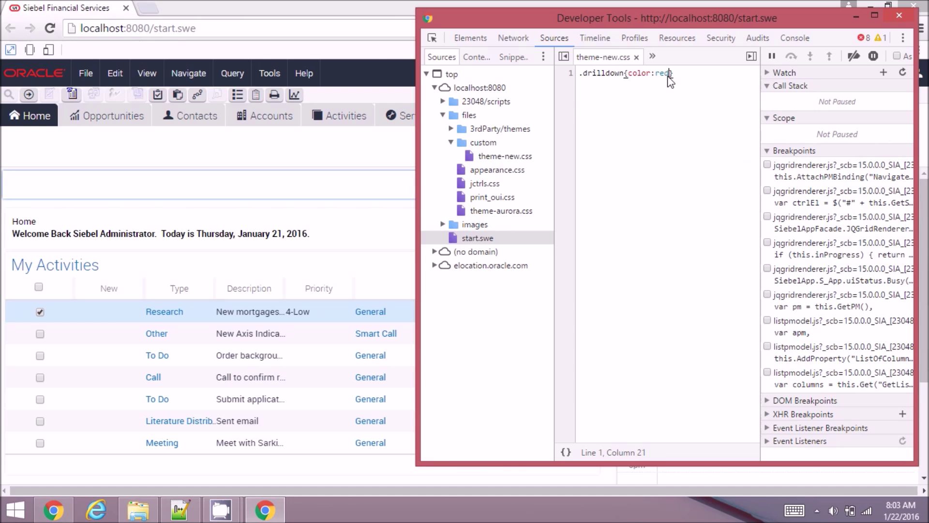
pyautogui.write('!important')
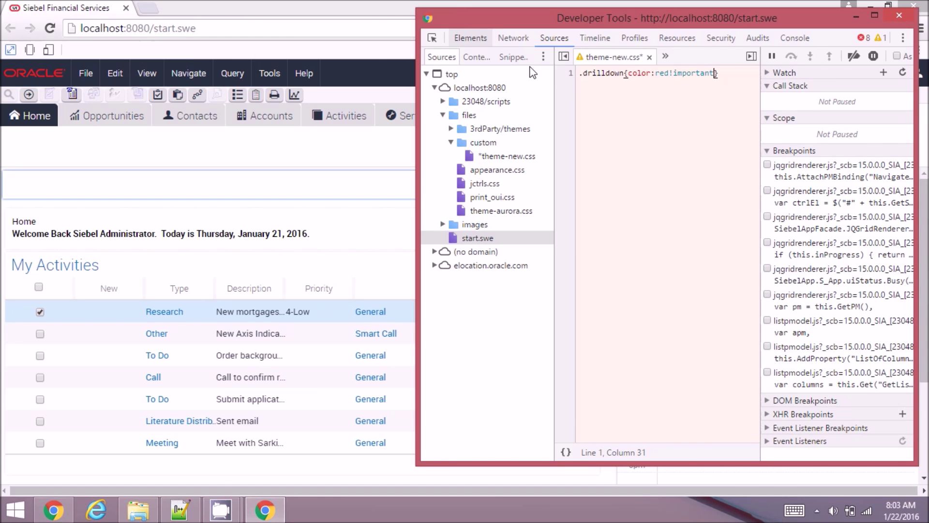
pyautogui.click(465, 37)
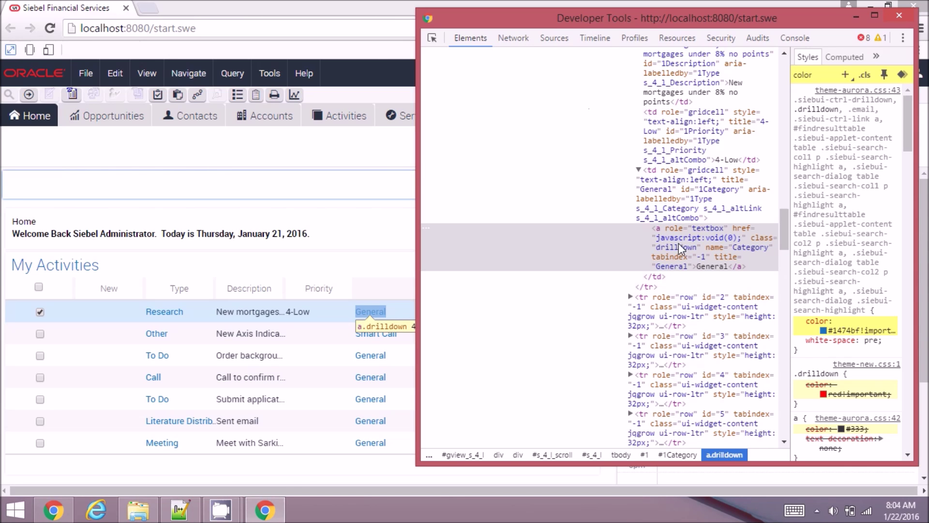
# - Prefix the theme-new.css rule with 'a' so it reads a.drilldown{color:red!important}
pyautogui.click(552, 39)
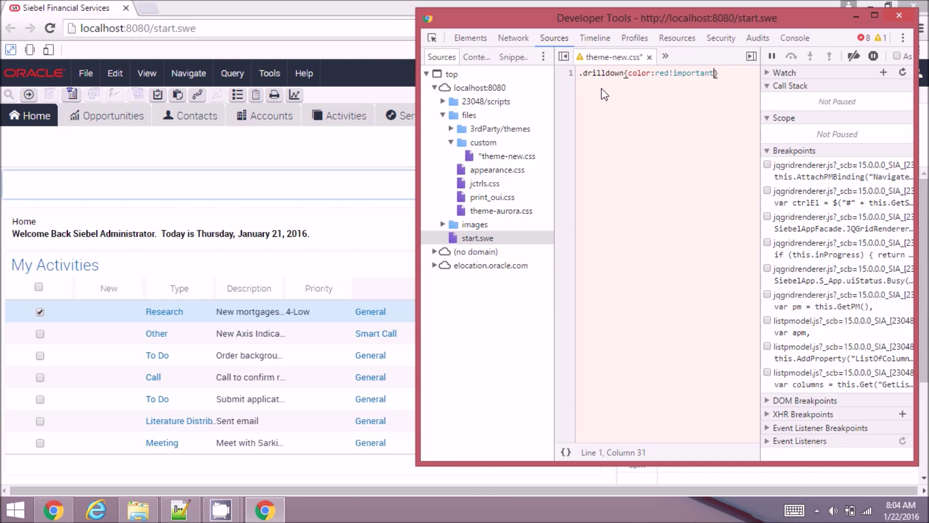
pyautogui.write('a')
pyautogui.press('BackSpace')
pyautogui.press('Home')
pyautogui.write('a')
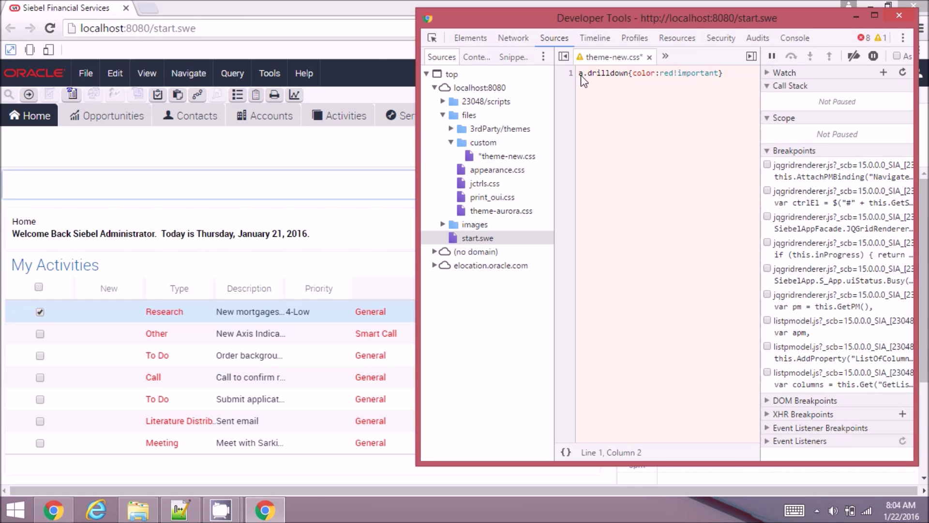
# - Confirm the red a.drilldown style applies to the drilldown links, then select the whole finished rule
pyautogui.doubleClick(605, 76)
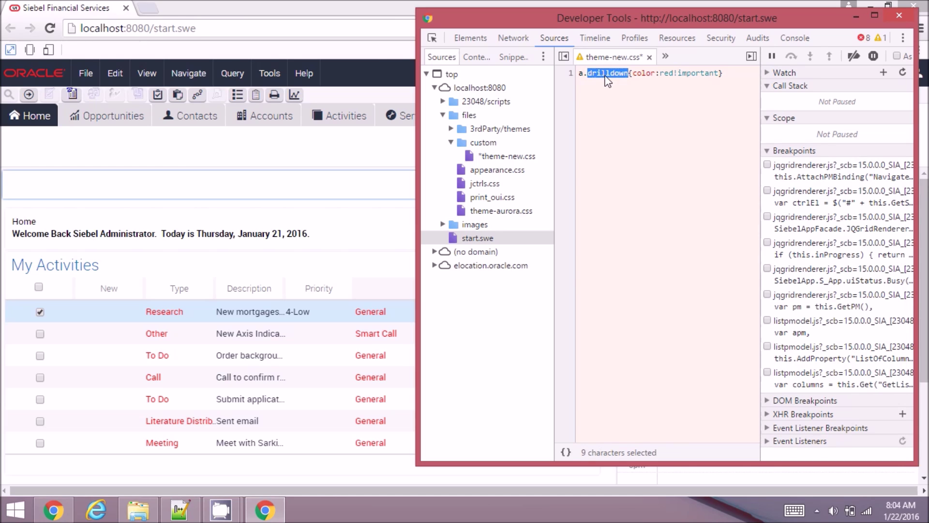
pyautogui.doubleClick(651, 78)
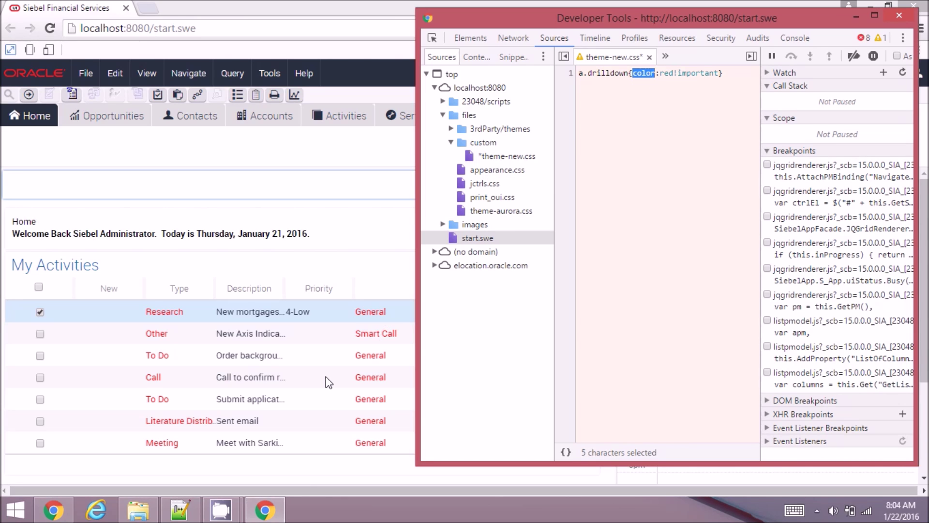
pyautogui.click(595, 89)
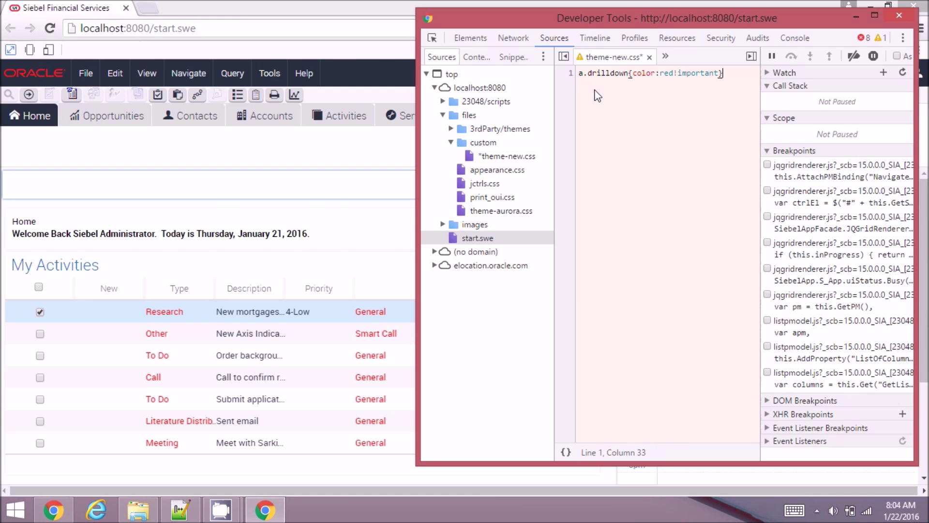
pyautogui.click(468, 42)
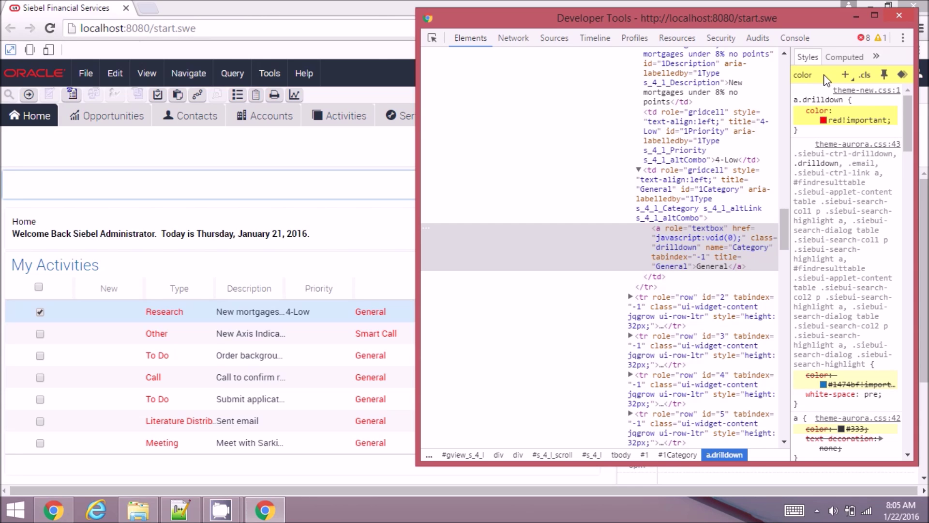
pyautogui.moveTo(824, 76); pyautogui.dragTo(791, 77)
pyautogui.click(565, 36)
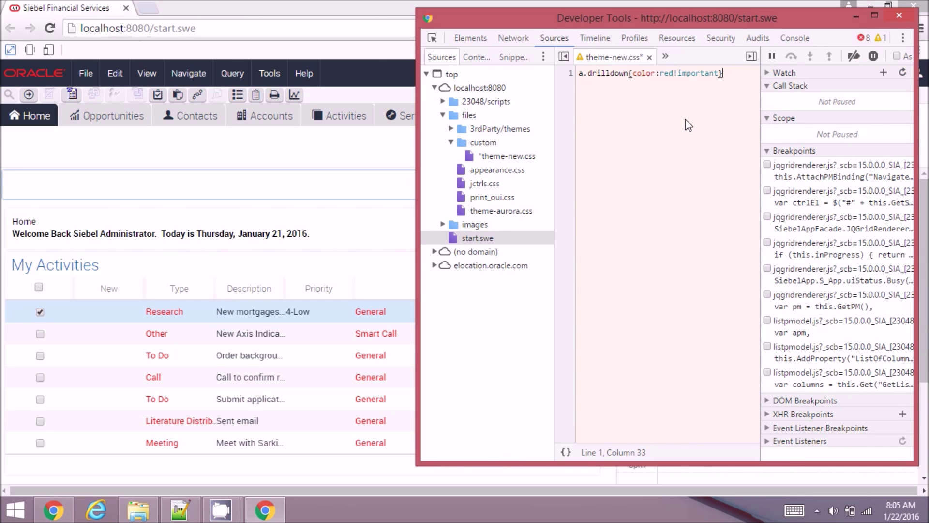
pyautogui.hotkey('ctrl', 'a')
pyautogui.hotkey('ctrl', 'c')
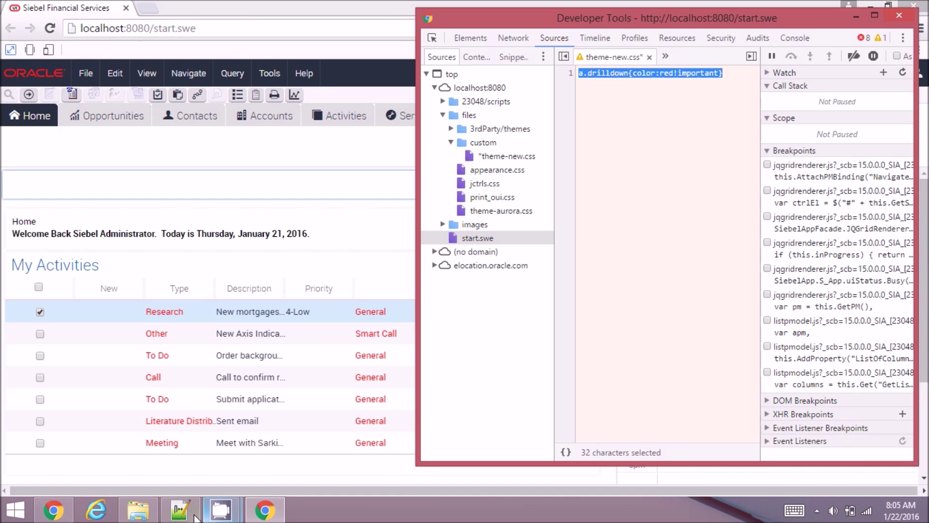
# - Paste a.drilldown{color:red!important} over theme-new.css's old rule in Notepad++ and save the file
pyautogui.click(179, 509)
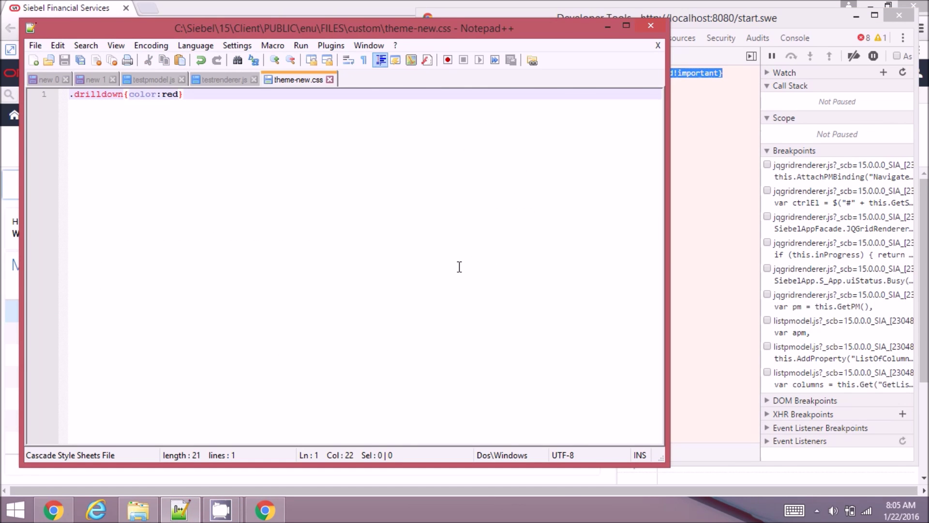
pyautogui.hotkey('ctrl', 'a')
pyautogui.hotkey('ctrl', 'v')
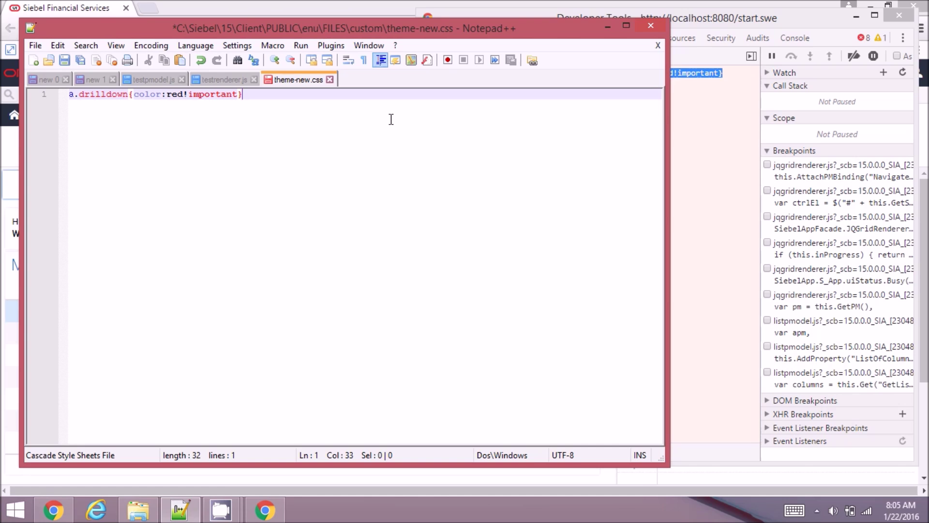
pyautogui.hotkey('ctrl', 's')
pyautogui.hotkey('alt', 'Tab')
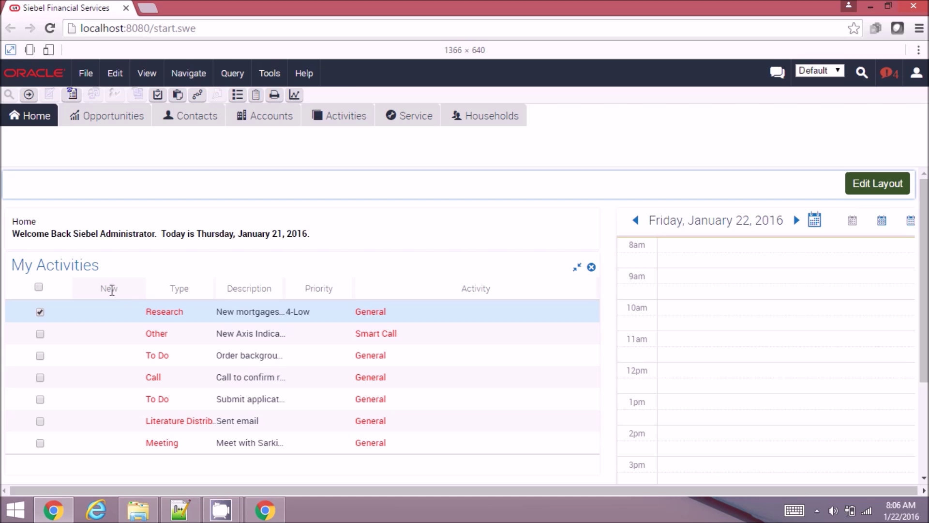
# - Inspect the New column header, selecting its Row_Status th and inner div to see the #727780 colour
pyautogui.rightClick(112, 290)
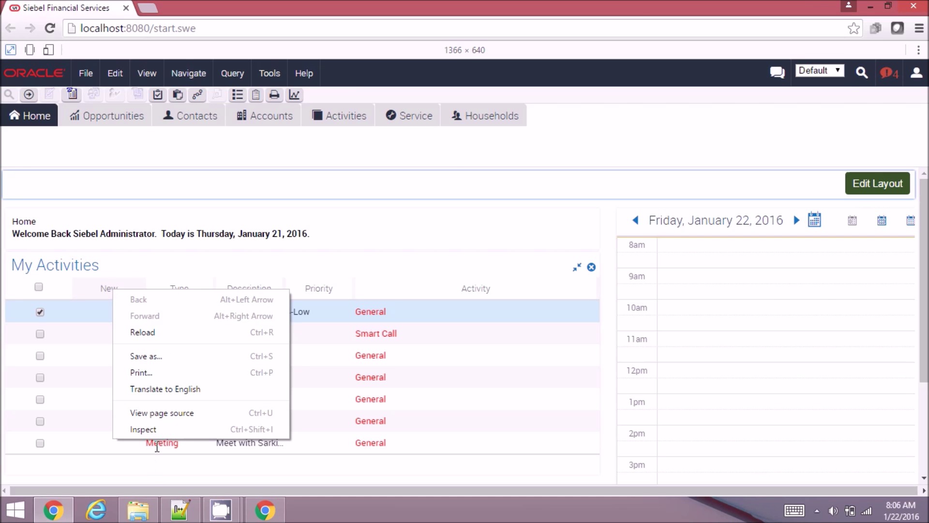
pyautogui.click(147, 430)
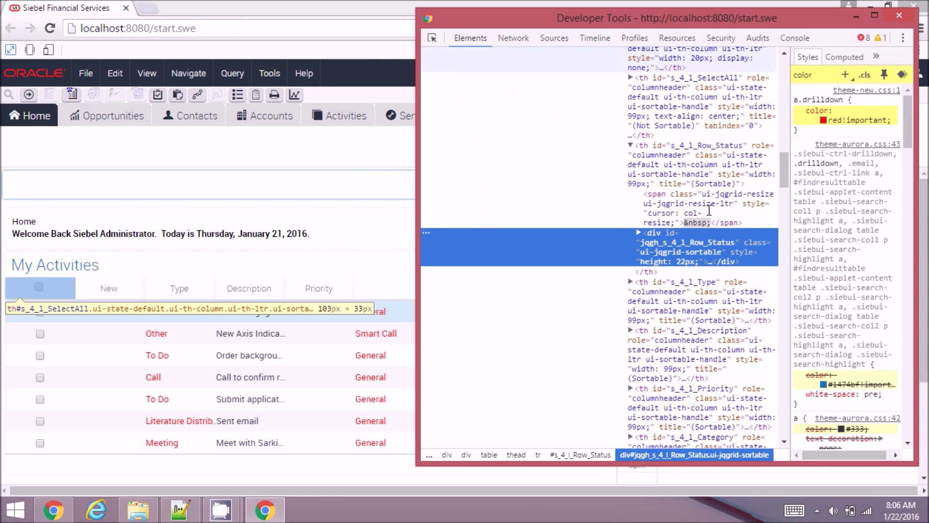
pyautogui.click(702, 155)
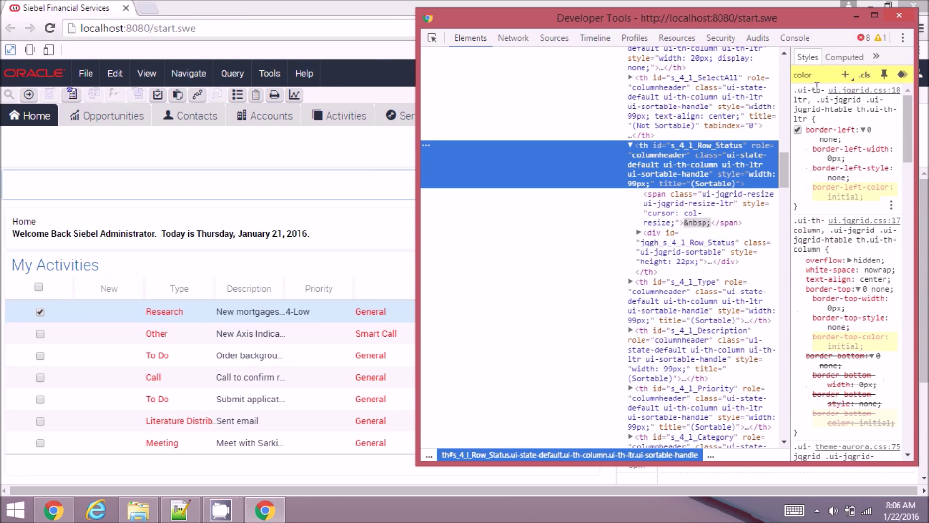
pyautogui.hotkey('ctrl', 'f')
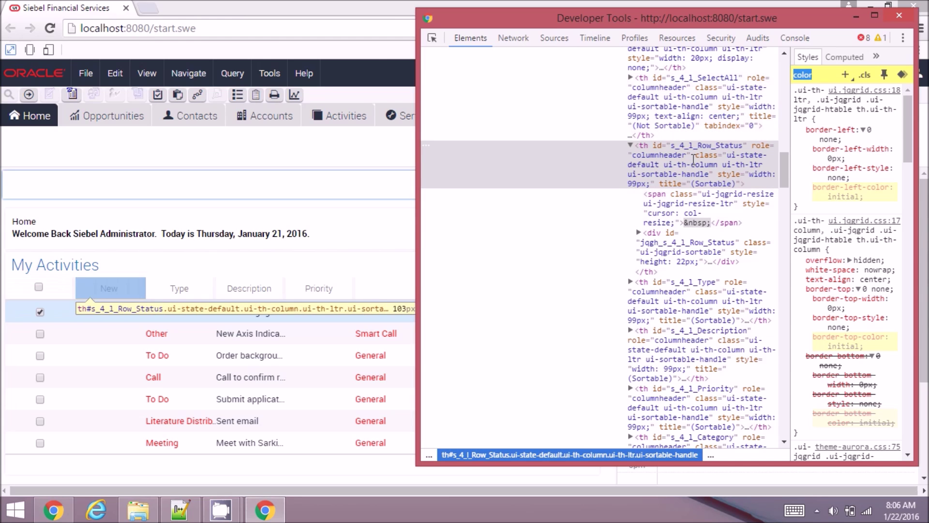
pyautogui.click(731, 256)
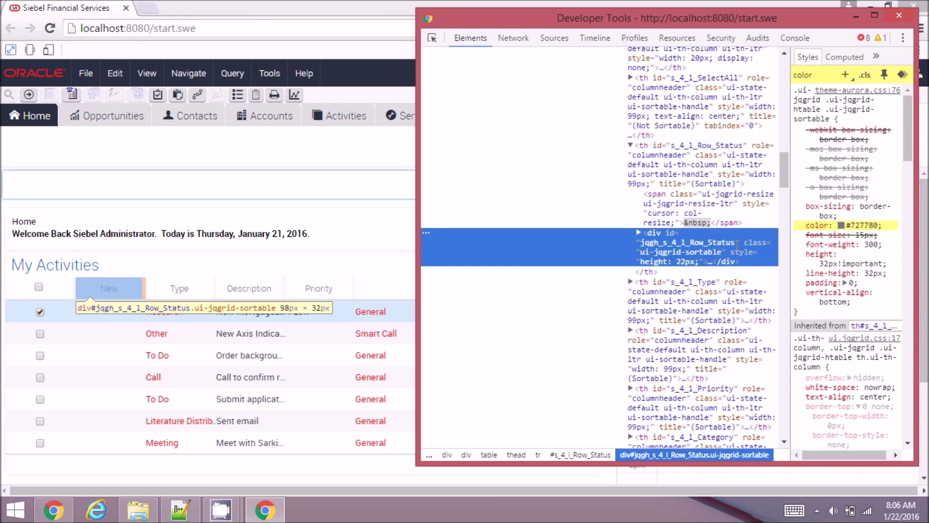
# - Set the column header text colour to blue #0F58DC with the colour picker
pyautogui.click(841, 225)
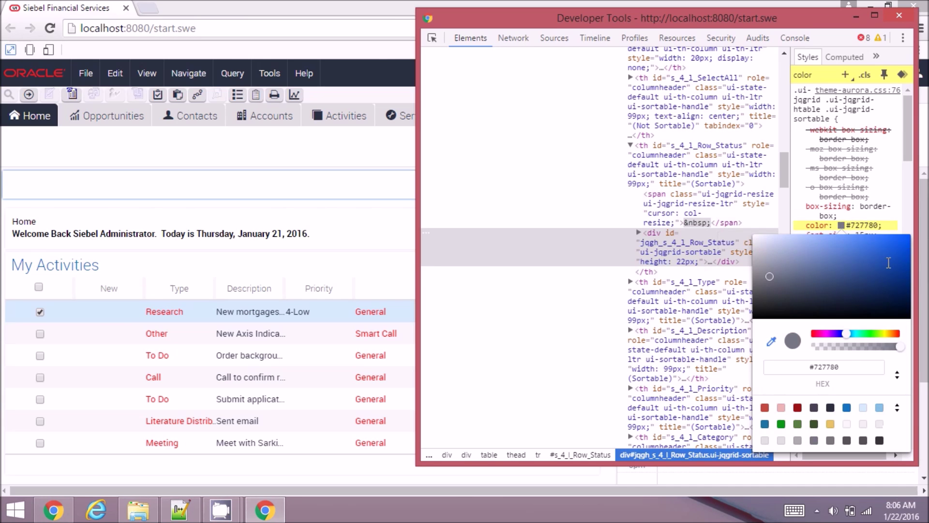
pyautogui.click(891, 256)
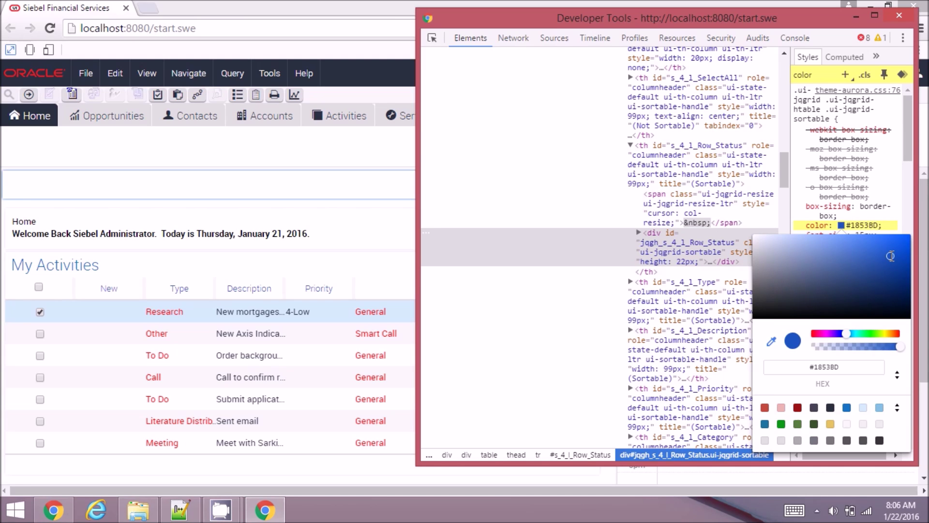
pyautogui.click(898, 245)
pyautogui.click(884, 258)
pyautogui.click(901, 249)
# - Clear the Styles filter and add an inline font-weight: bold to the New header
pyautogui.click(822, 79)
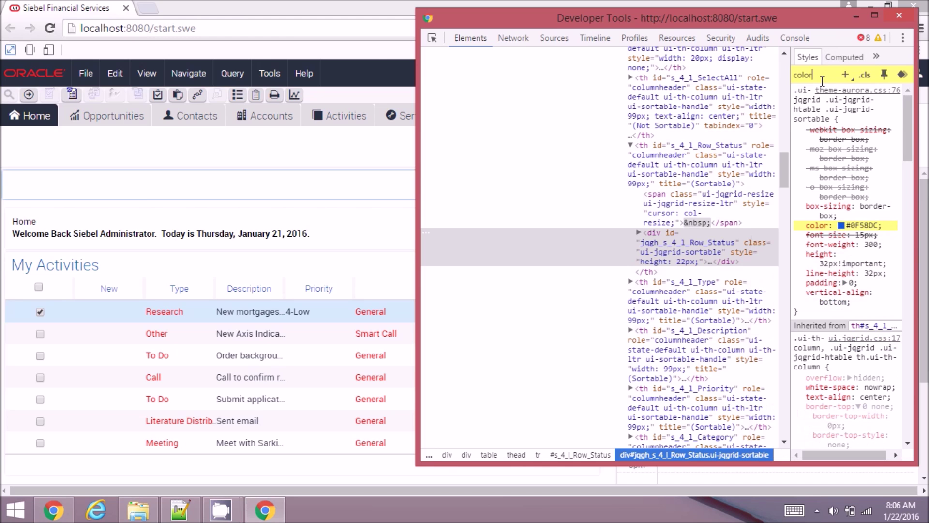
pyautogui.doubleClick(821, 79)
pyautogui.press('BackSpace')
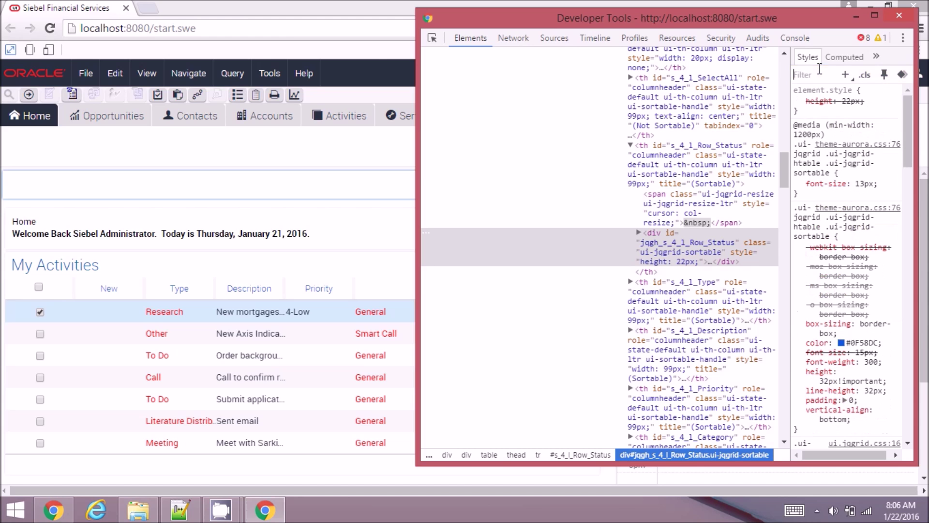
pyautogui.click(865, 105)
pyautogui.write('font-')
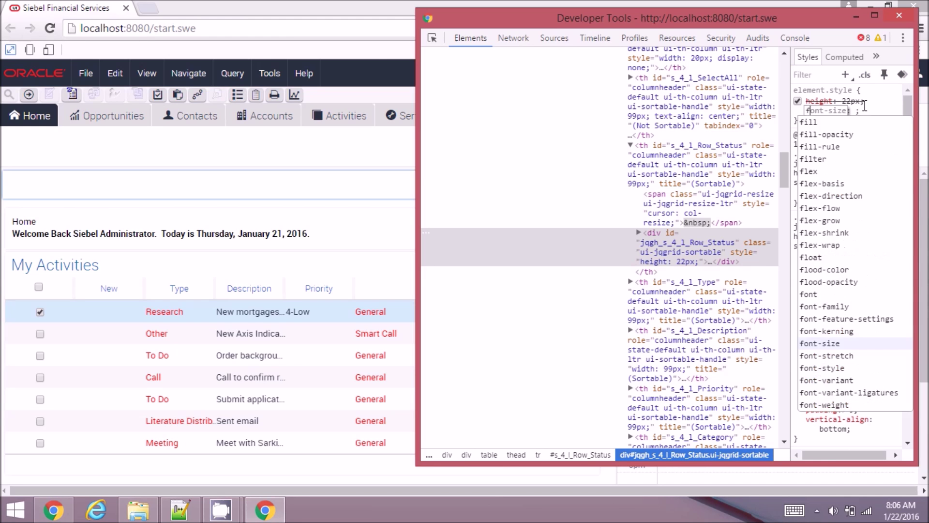
pyautogui.write('weight')
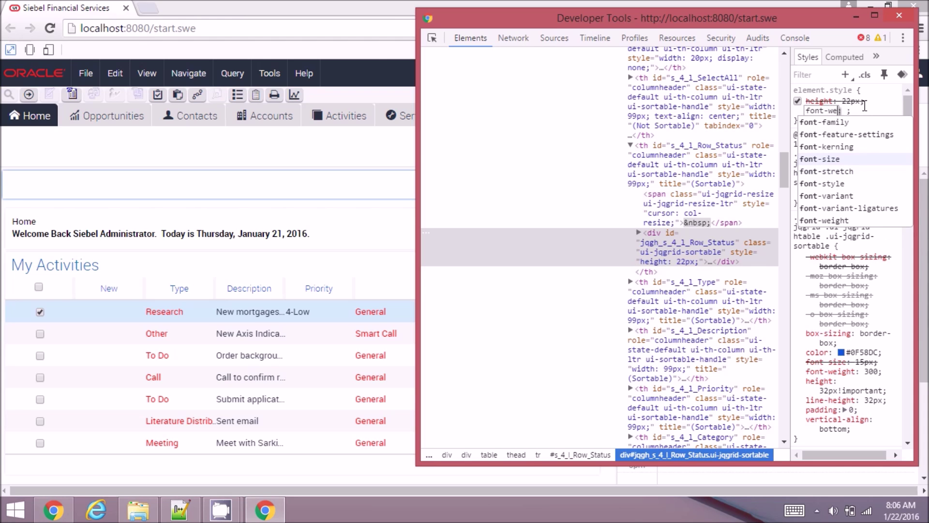
pyautogui.press('Tab')
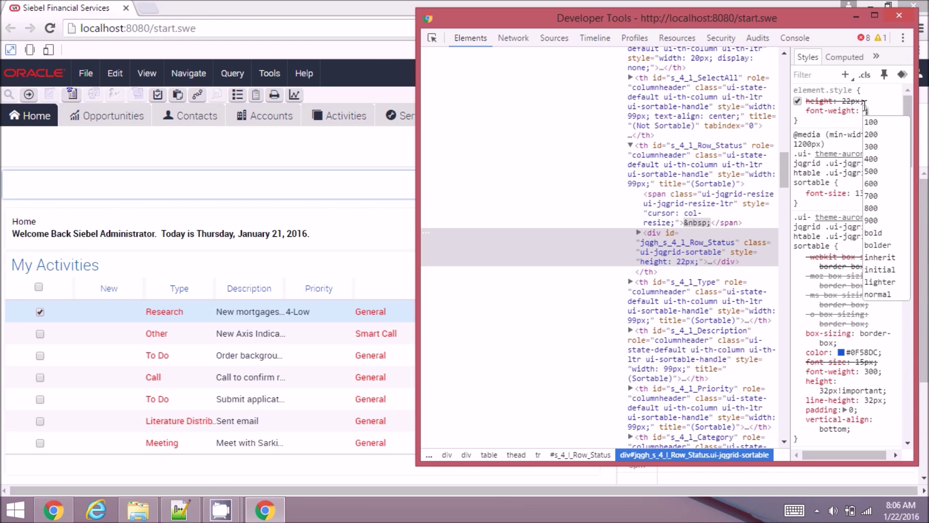
pyautogui.write('bold')
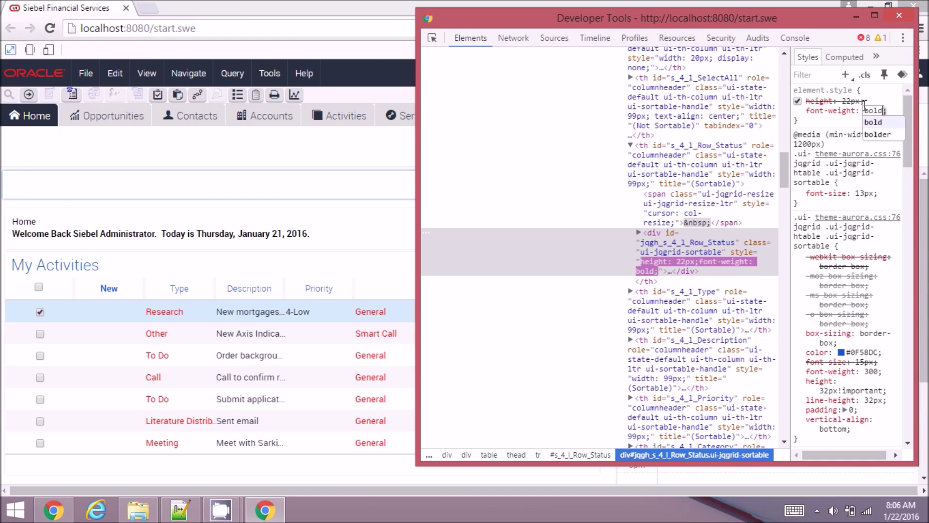
pyautogui.press('Return')
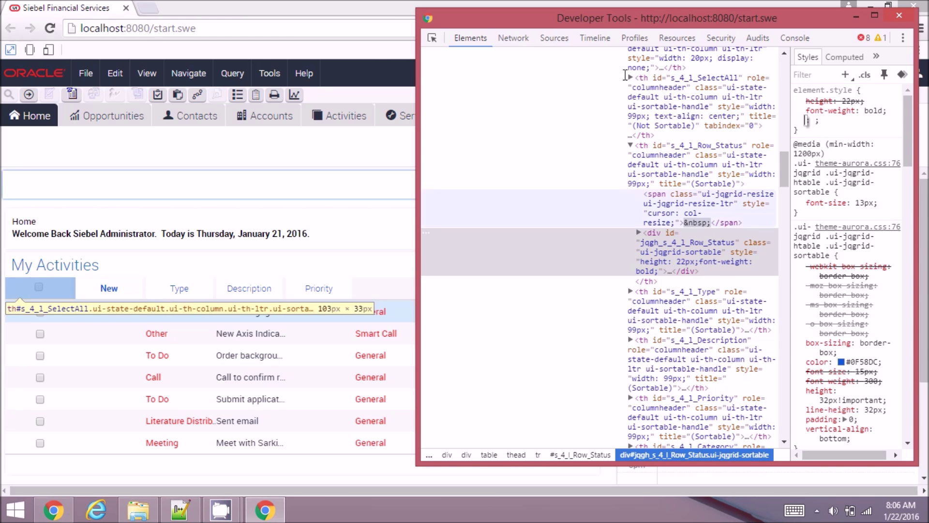
pyautogui.click(434, 38)
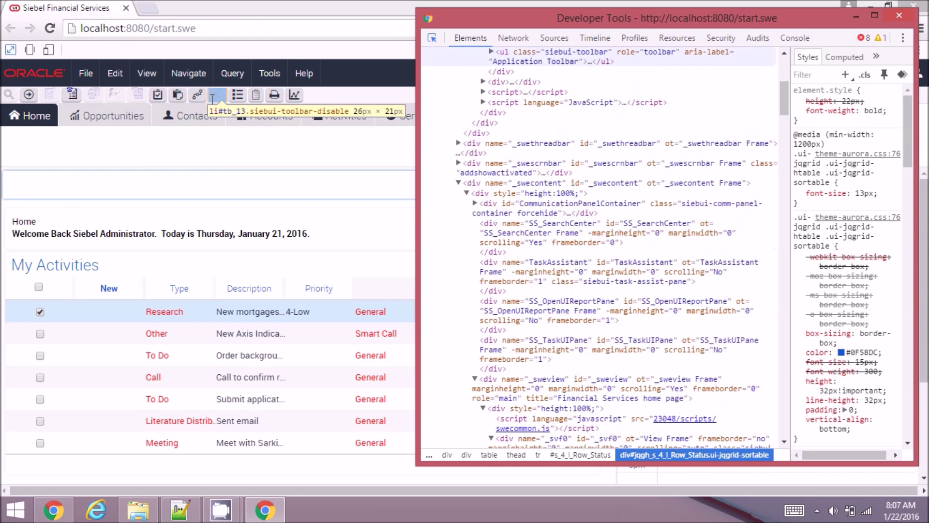
# - Hide the toolbar's Search item tb_13 with inline display: none, toggling it off and on to verify
pyautogui.click(214, 96)
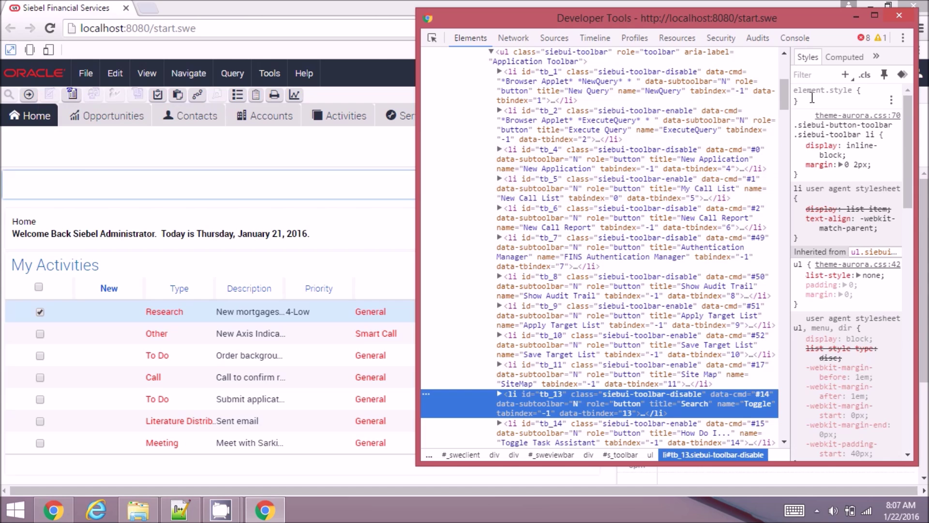
pyautogui.click(812, 98)
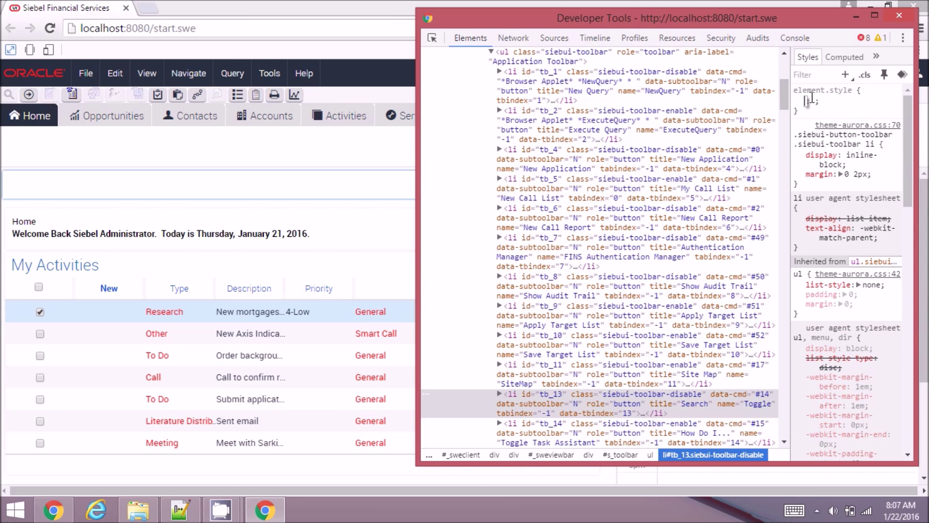
pyautogui.write('display')
pyautogui.press('Tab')
pyautogui.write('none')
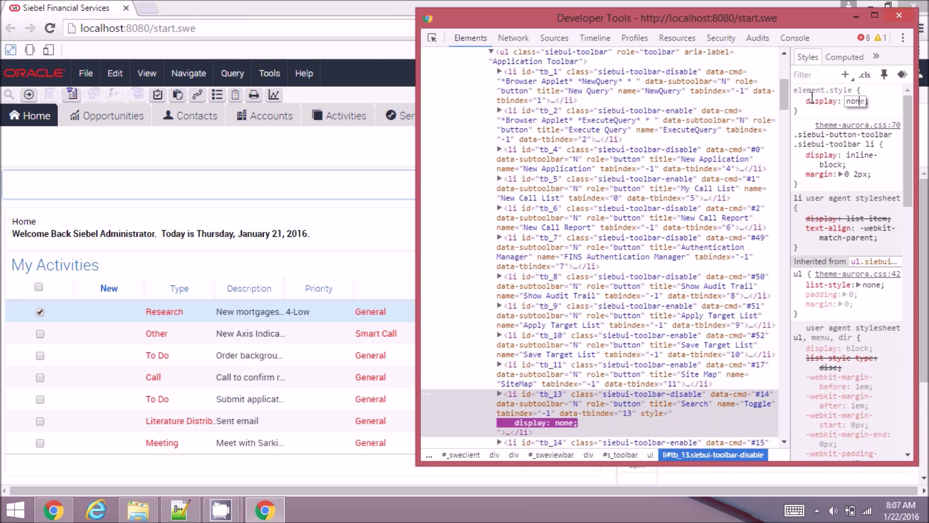
pyautogui.press('Return')
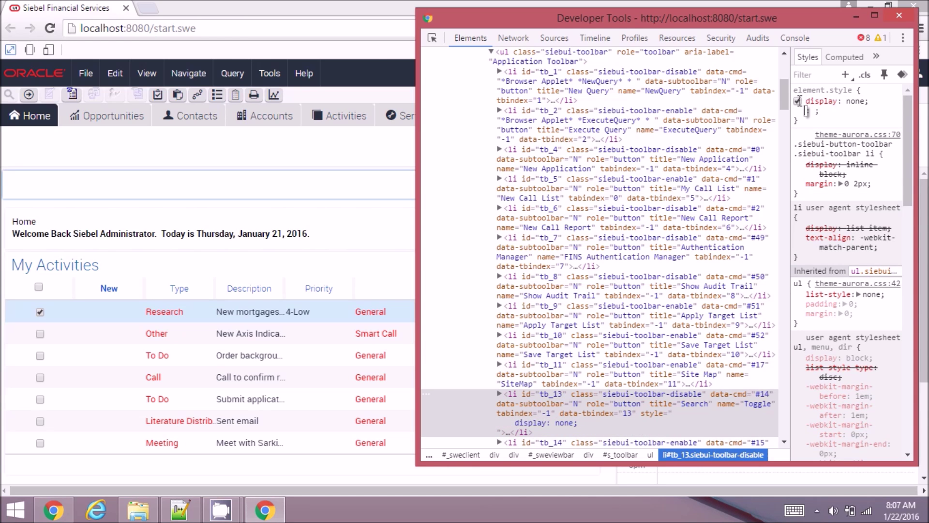
pyautogui.click(798, 101)
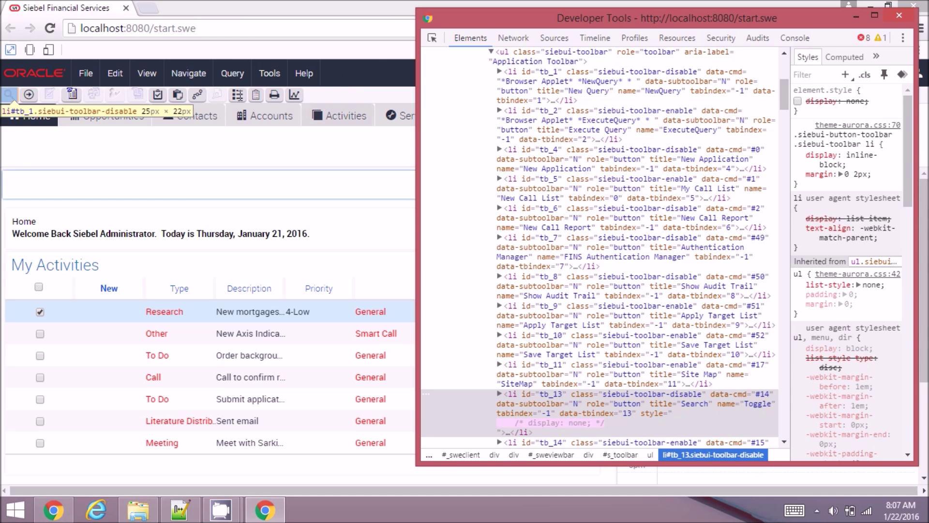
pyautogui.click(797, 102)
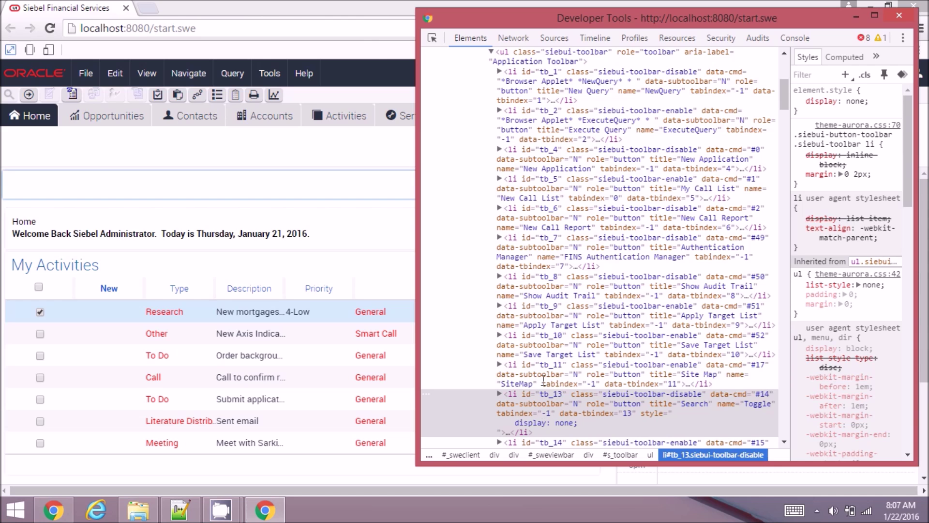
# - View the a.drilldown red rule in theme-new.css, then minimize and restore DevTools
pyautogui.click(564, 37)
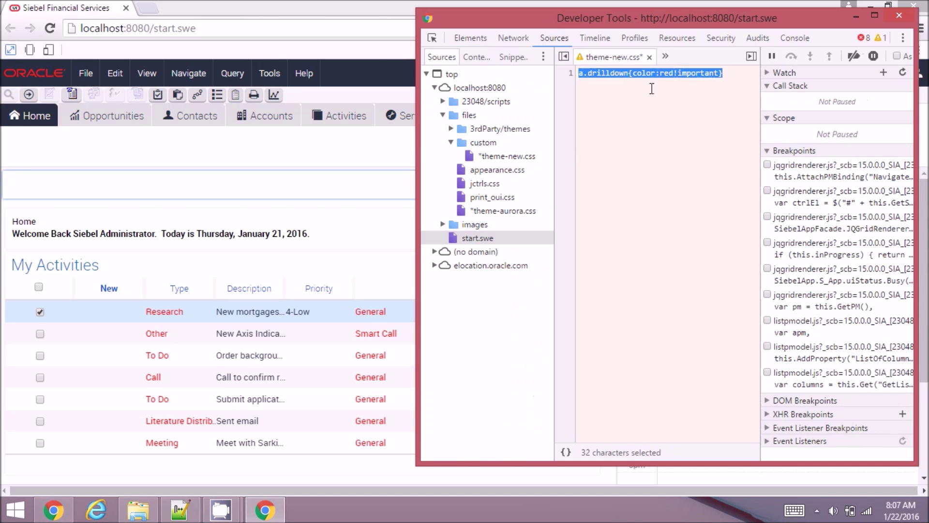
pyautogui.click(623, 89)
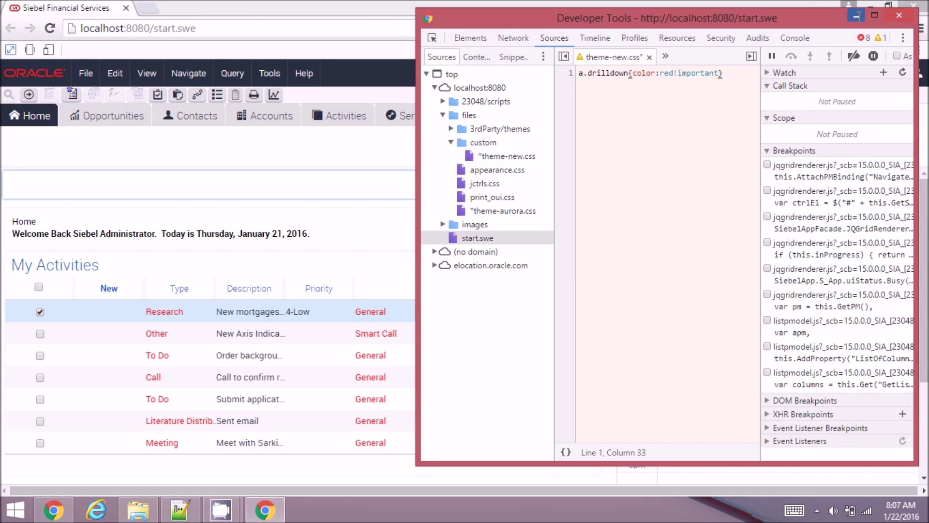
pyautogui.click(856, 16)
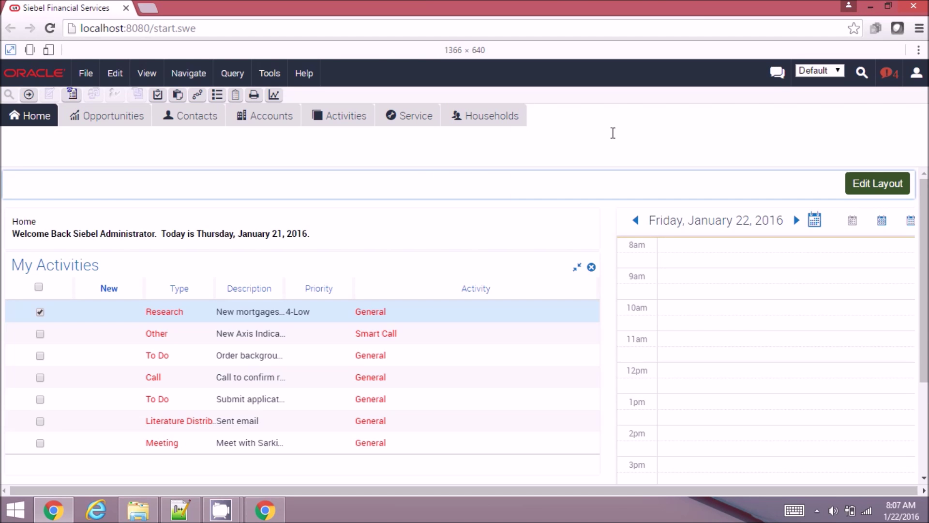
pyautogui.click(265, 509)
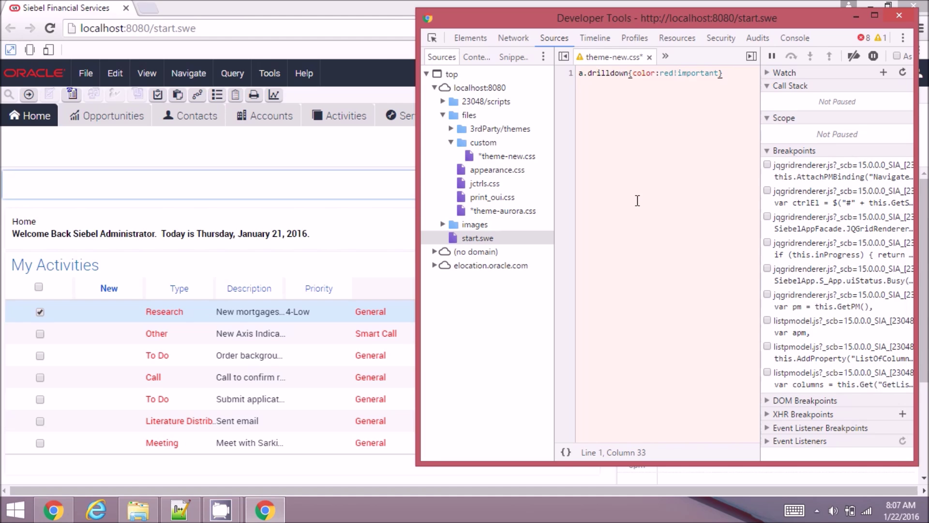
# - Bring the full-width Siebel home page with My Activities in front of DevTools
pyautogui.click(326, 142)
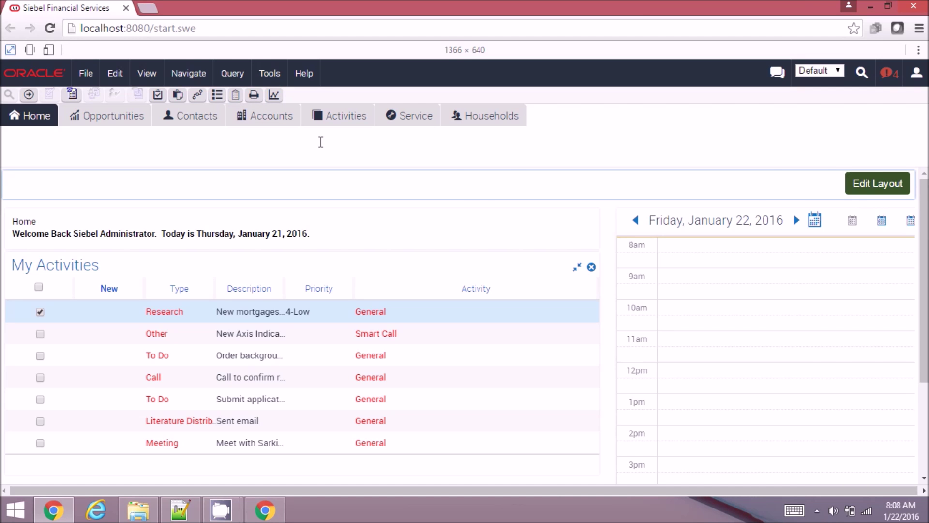
pyautogui.press('F12')
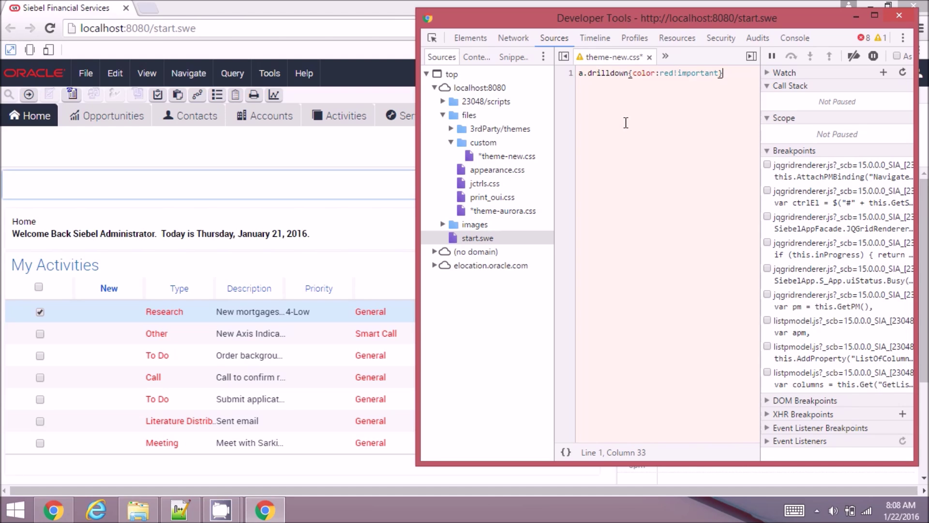
pyautogui.click(105, 122)
pyautogui.click(140, 95)
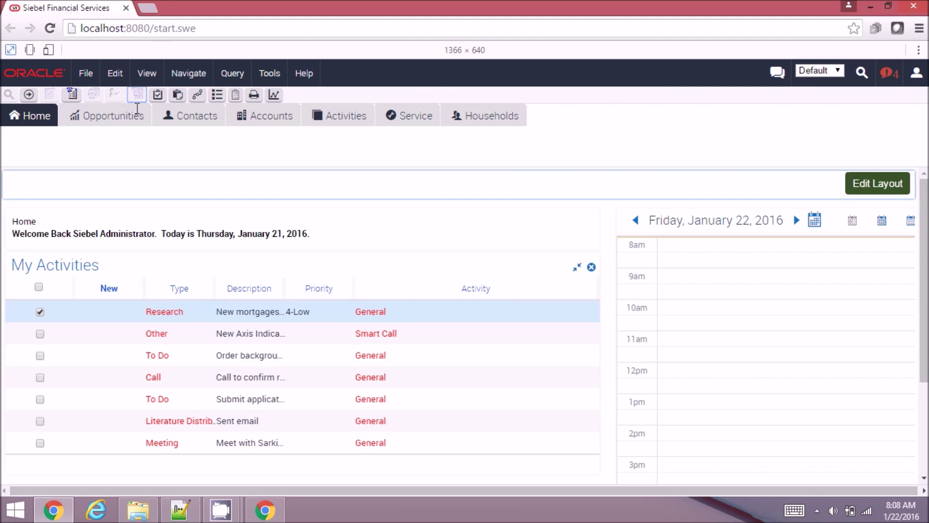